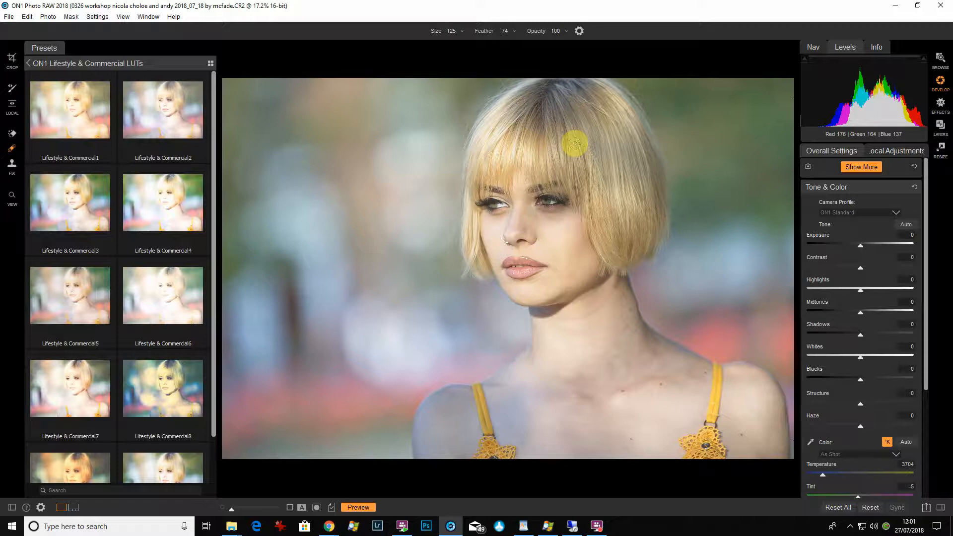
# Adjust the portrait's tone in Develop, setting Contrast to 32, Blacks to -28 and Structure to 12.
pyautogui.click(940, 105)
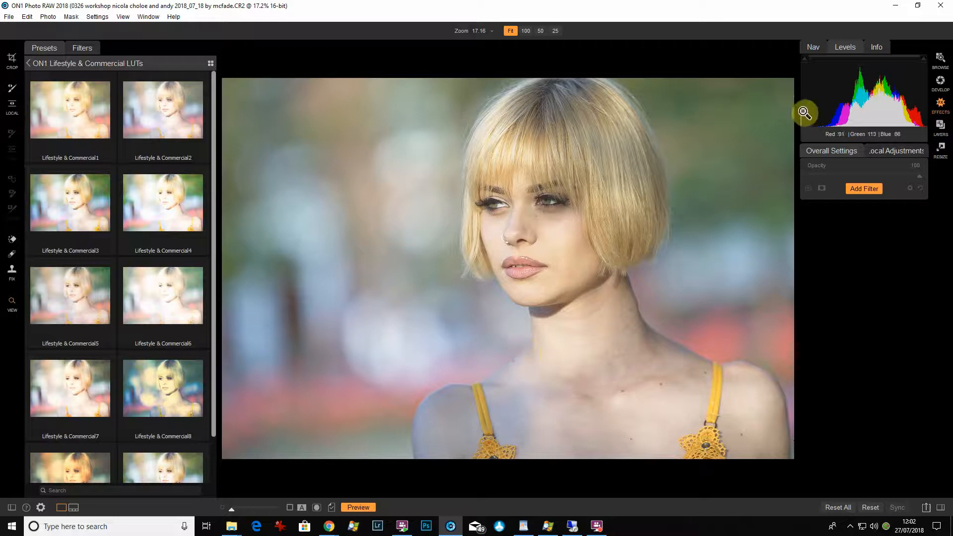
pyautogui.click(941, 81)
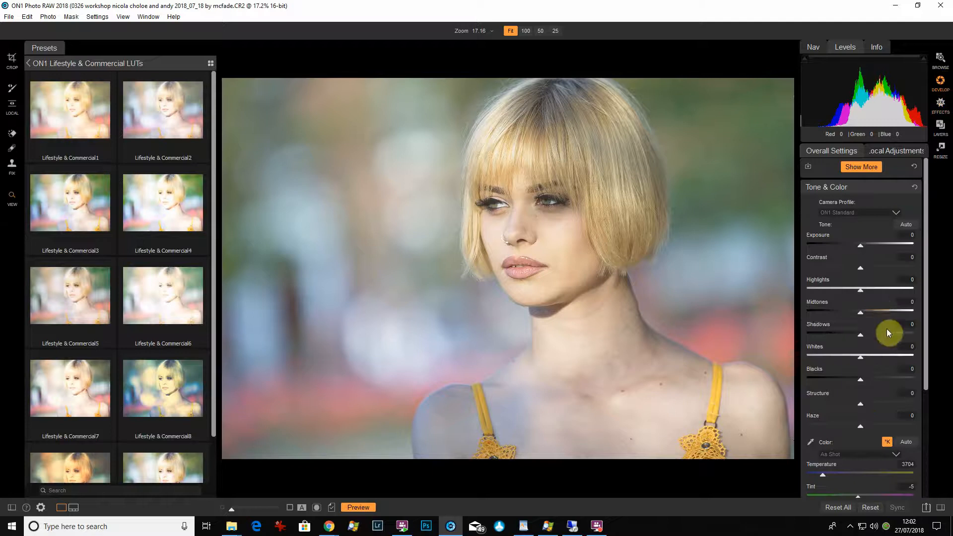
pyautogui.click(878, 267)
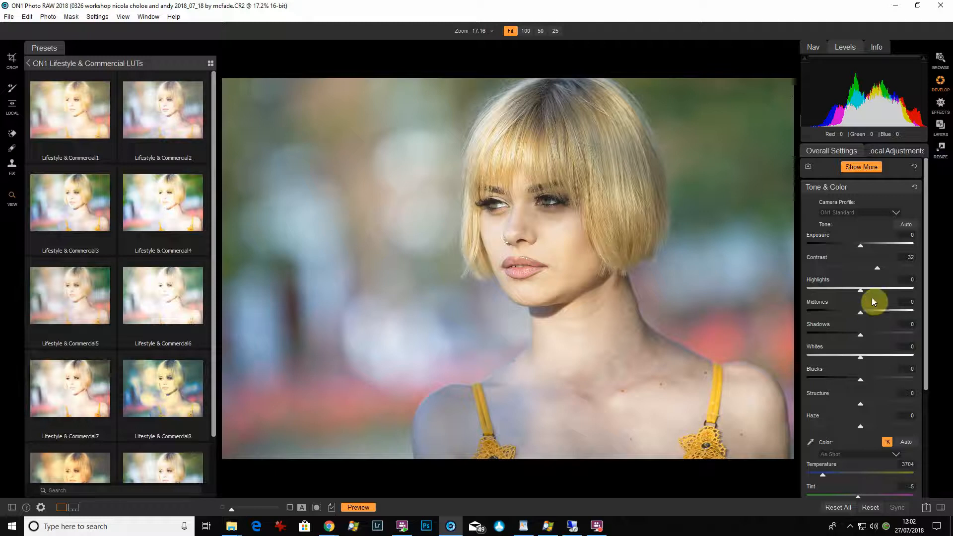
pyautogui.click(847, 378)
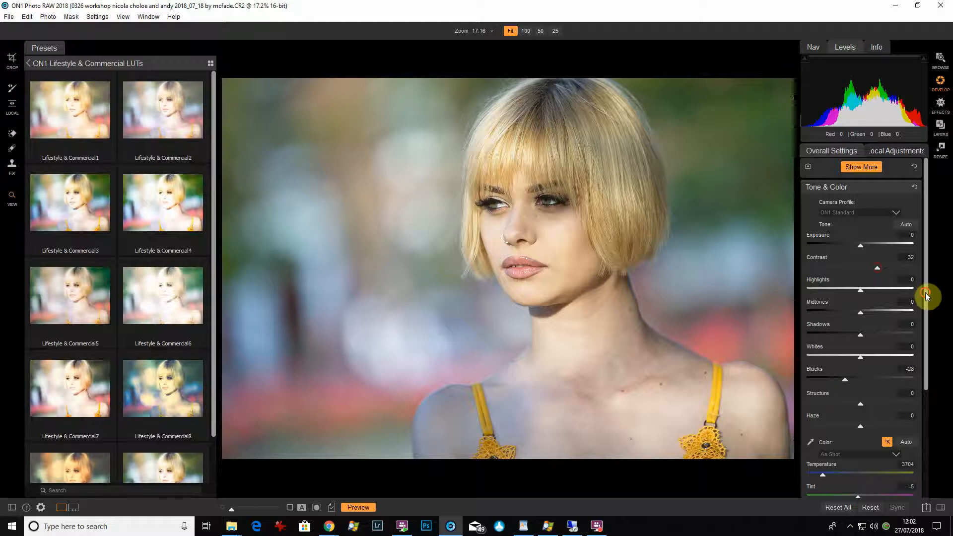
pyautogui.moveTo(926, 292); pyautogui.dragTo(928, 383)
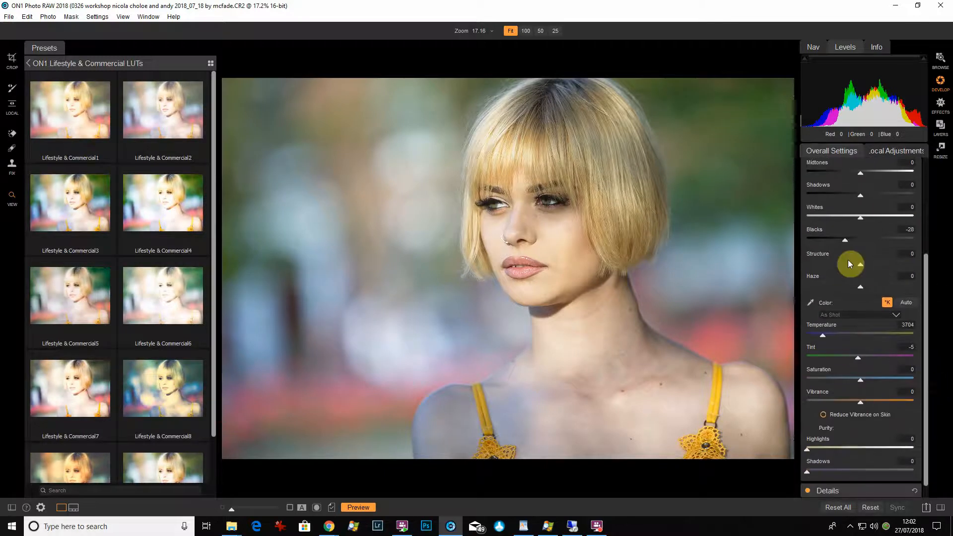
pyautogui.moveTo(866, 265); pyautogui.dragTo(868, 267)
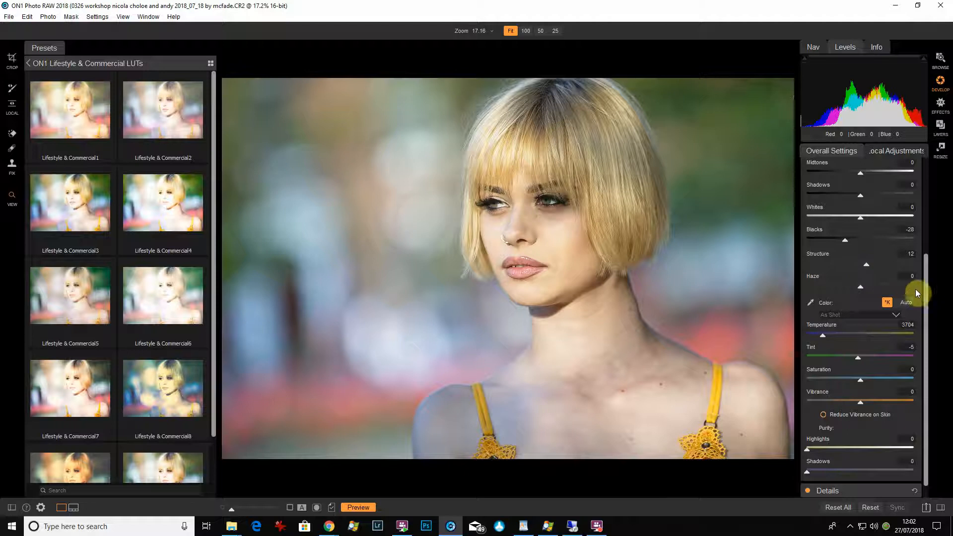
pyautogui.moveTo(924, 295); pyautogui.dragTo(932, 353)
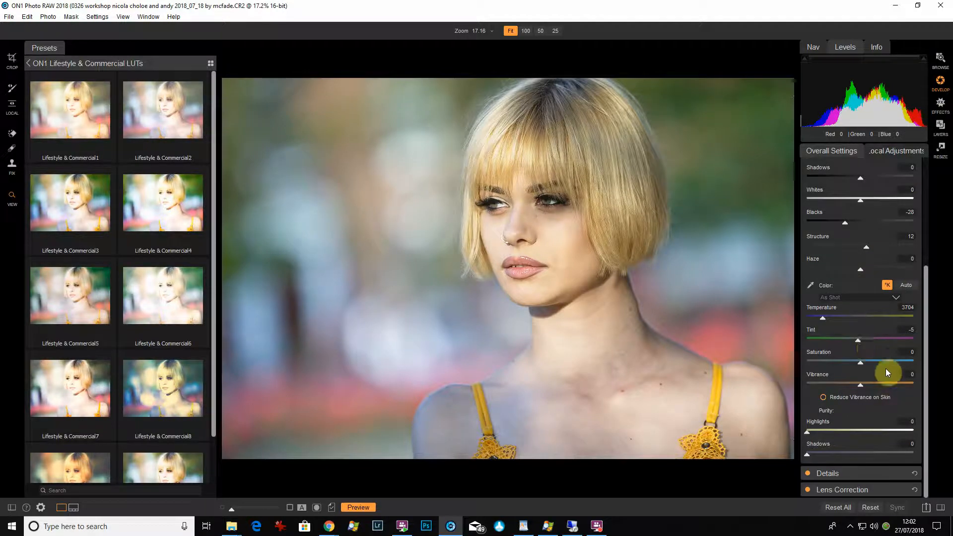
# Switch the portrait to Effects and add a Bleach Bypass filter.
pyautogui.click(941, 104)
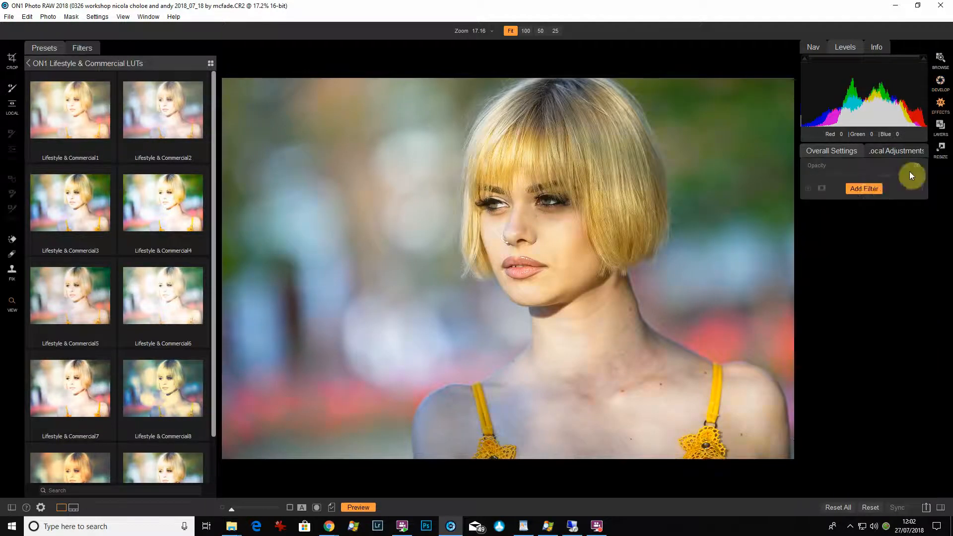
pyautogui.click(872, 188)
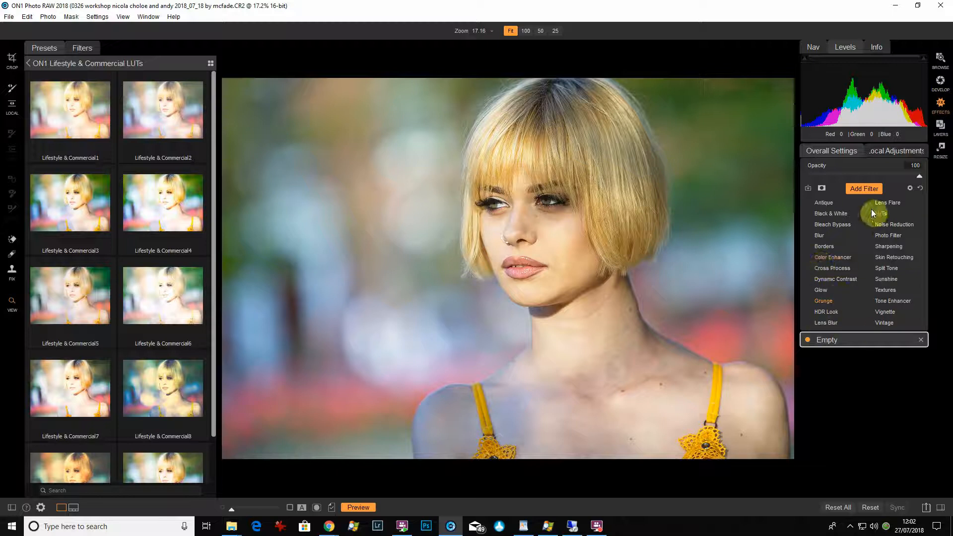
pyautogui.click(840, 224)
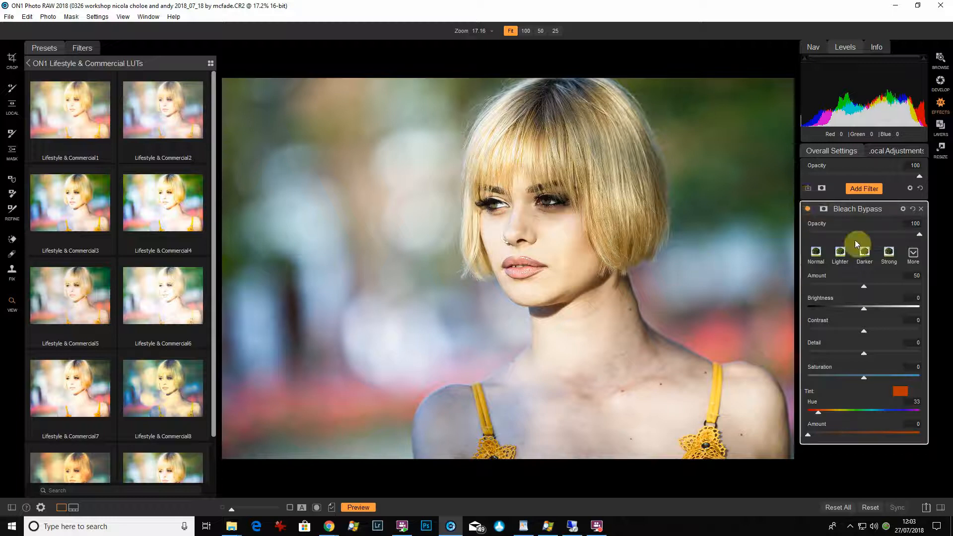
# Compare the Normal, Lighter, Darker and Strong styles of the Bleach Bypass filter and apply Lighter.
pyautogui.click(817, 260)
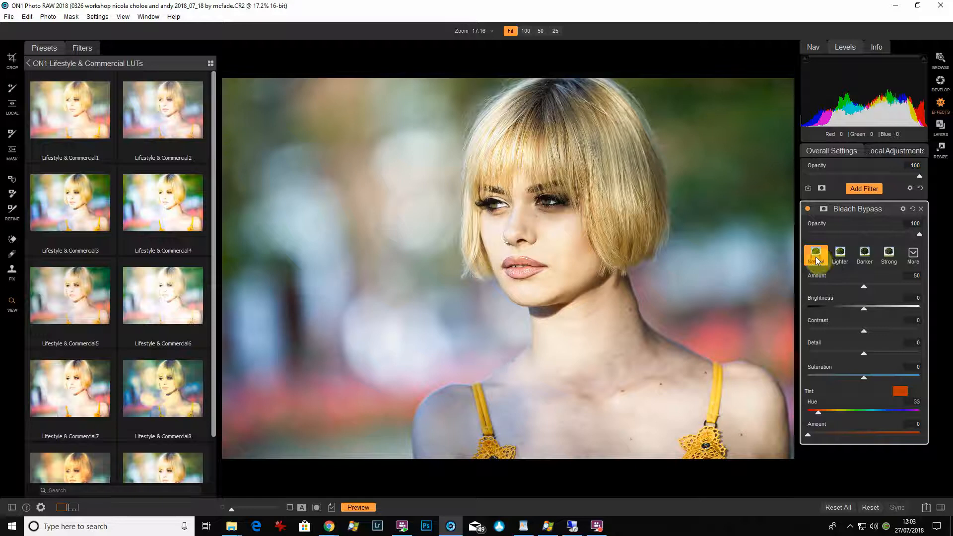
pyautogui.click(842, 254)
pyautogui.click(871, 262)
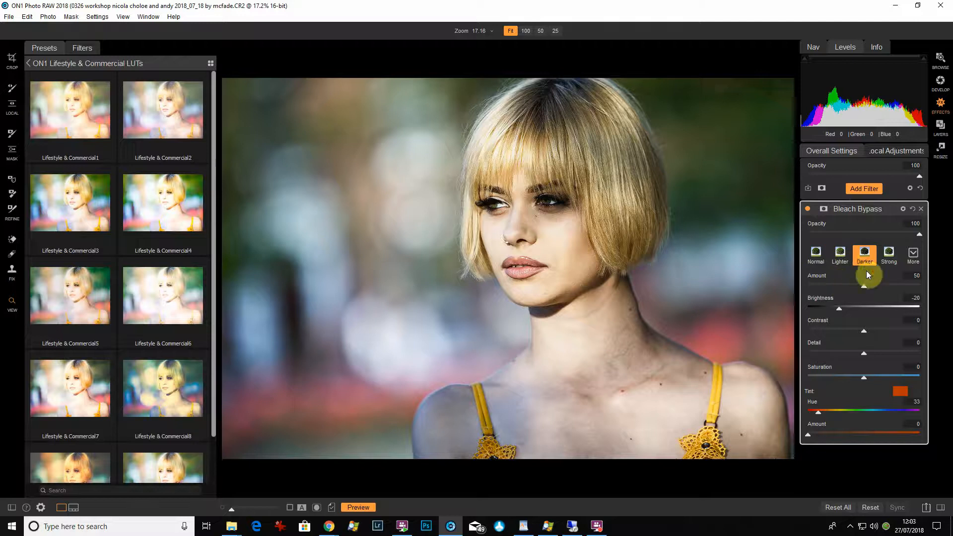
pyautogui.click(889, 255)
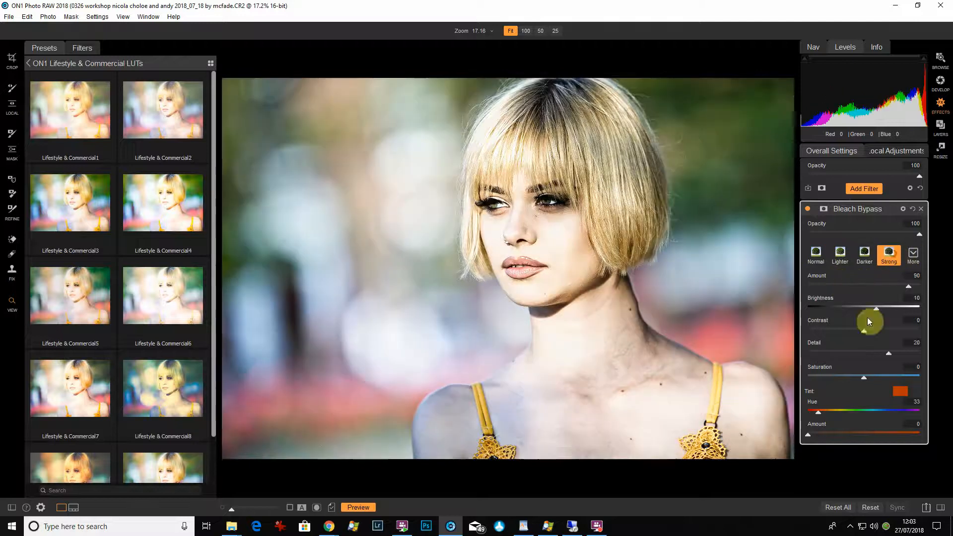
pyautogui.click(840, 253)
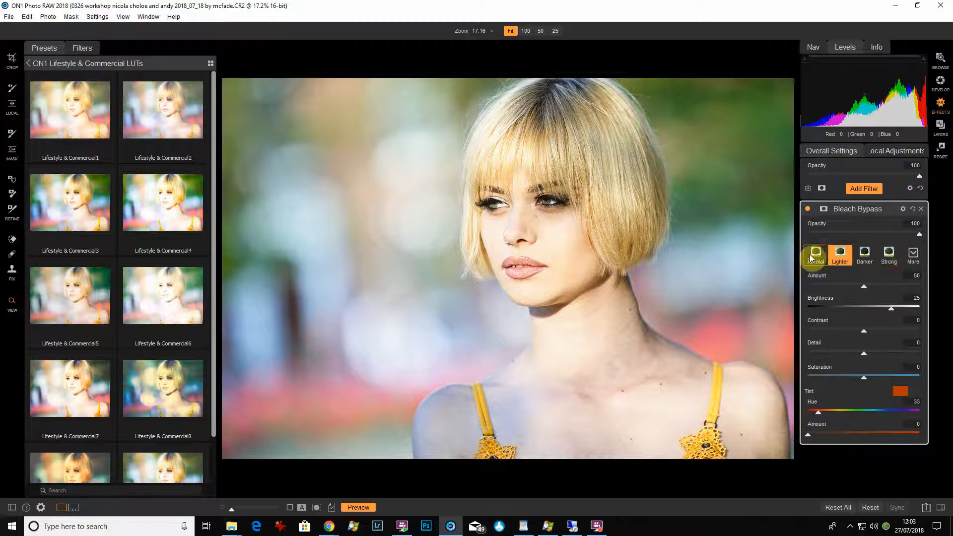
pyautogui.click(824, 255)
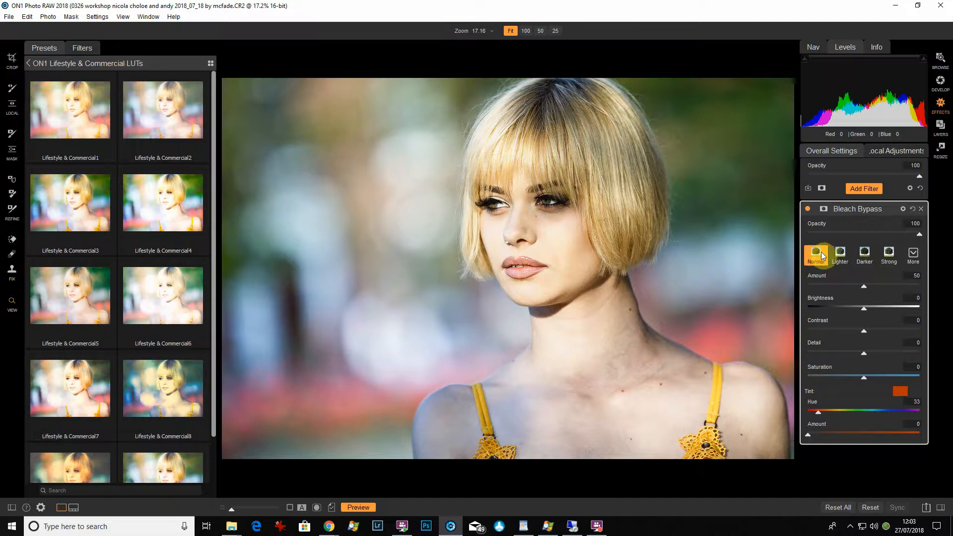
pyautogui.click(840, 255)
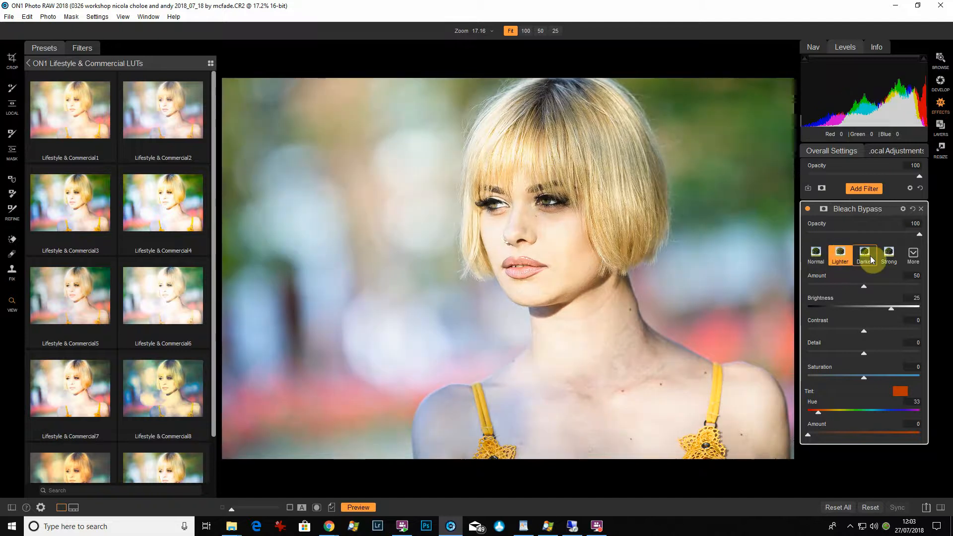
pyautogui.click(864, 255)
pyautogui.click(883, 258)
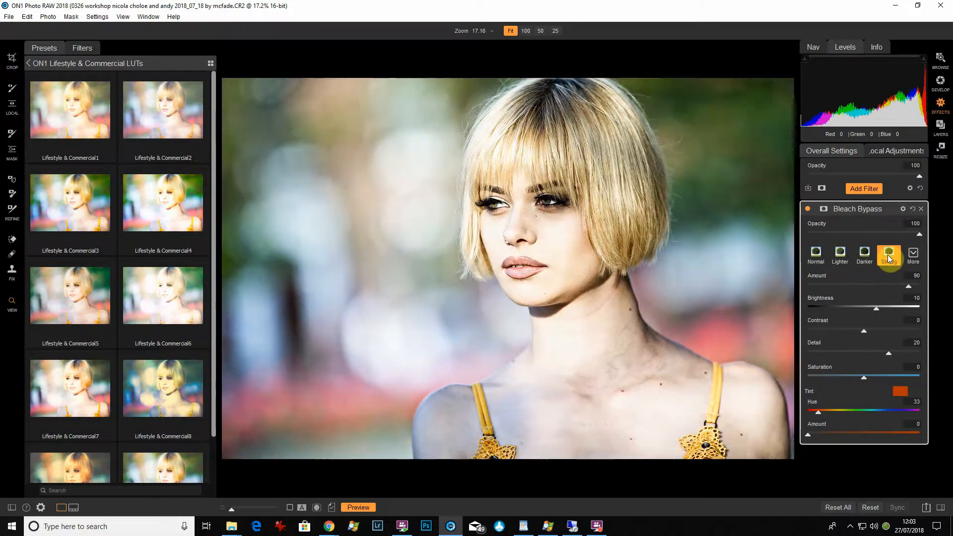
pyautogui.click(846, 258)
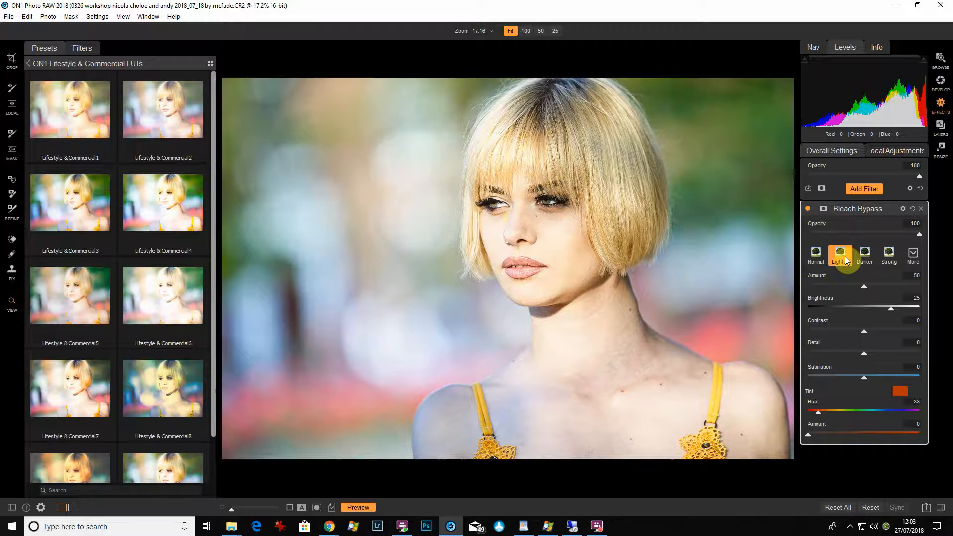
# Set the Bleach Bypass filter's Detail to 11 and compare the portrait with the filter off and on, leaving it enabled.
pyautogui.click(807, 209)
pyautogui.click(808, 209)
pyautogui.click(808, 209)
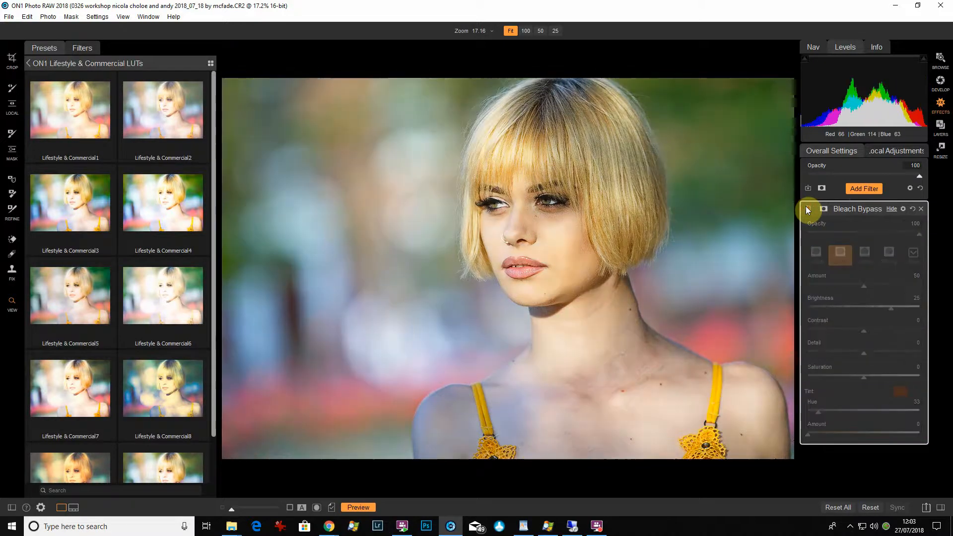
pyautogui.click(807, 209)
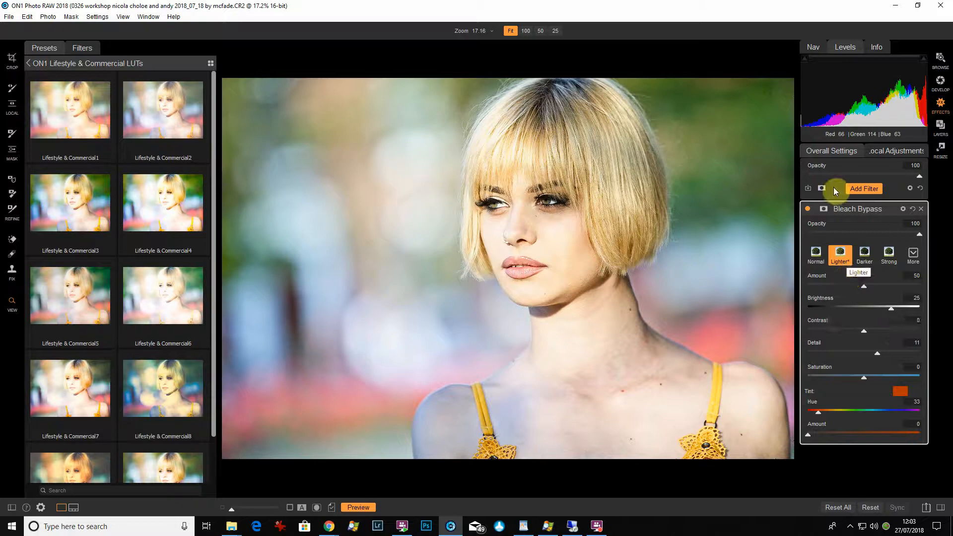
pyautogui.click(807, 209)
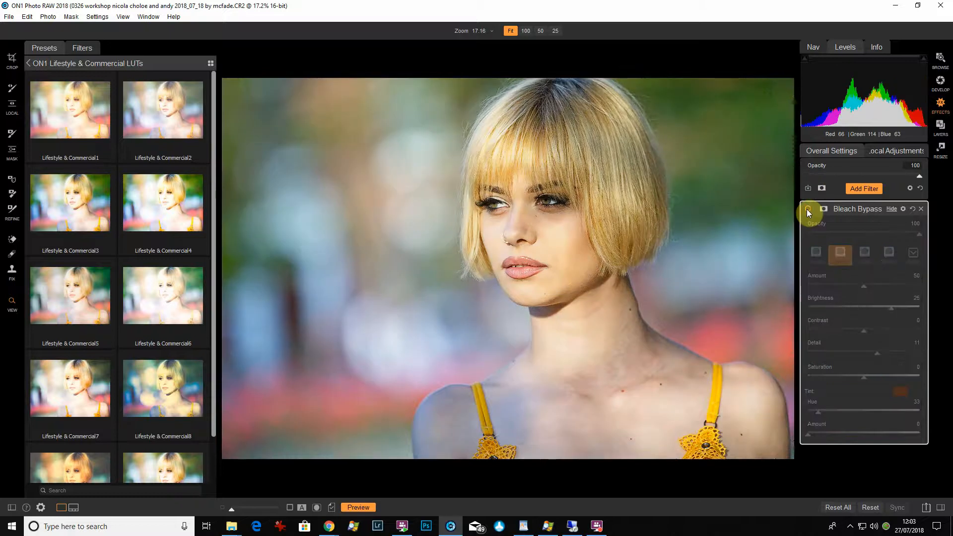
pyautogui.click(807, 209)
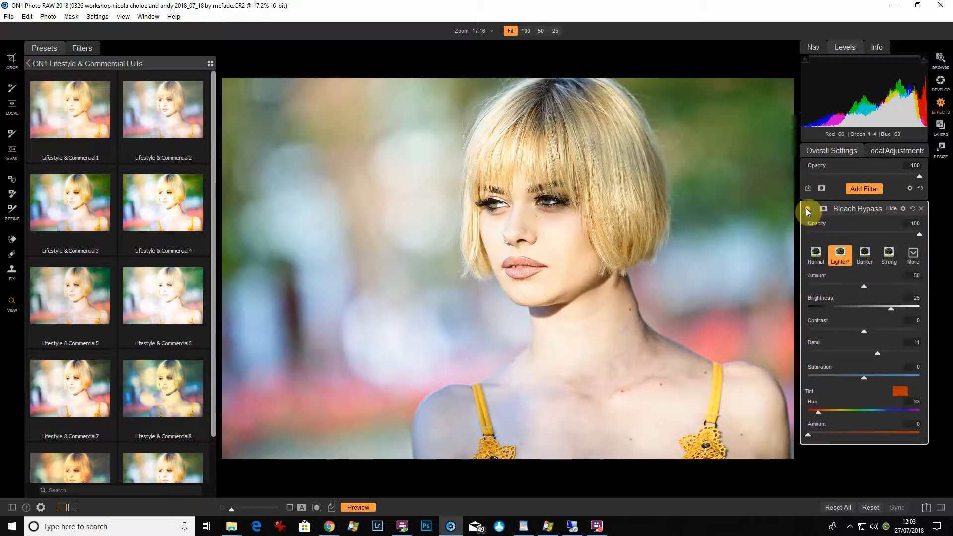
# Add a LUTs filter with the Honky Tonk style, setting its Contrast to 5 and Saturation to 16.
pyautogui.click(860, 191)
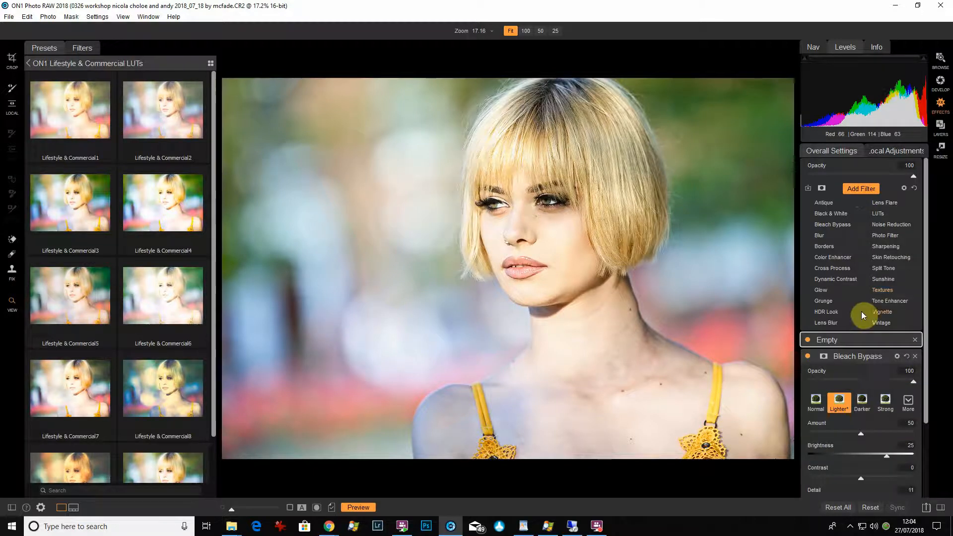
pyautogui.click(881, 213)
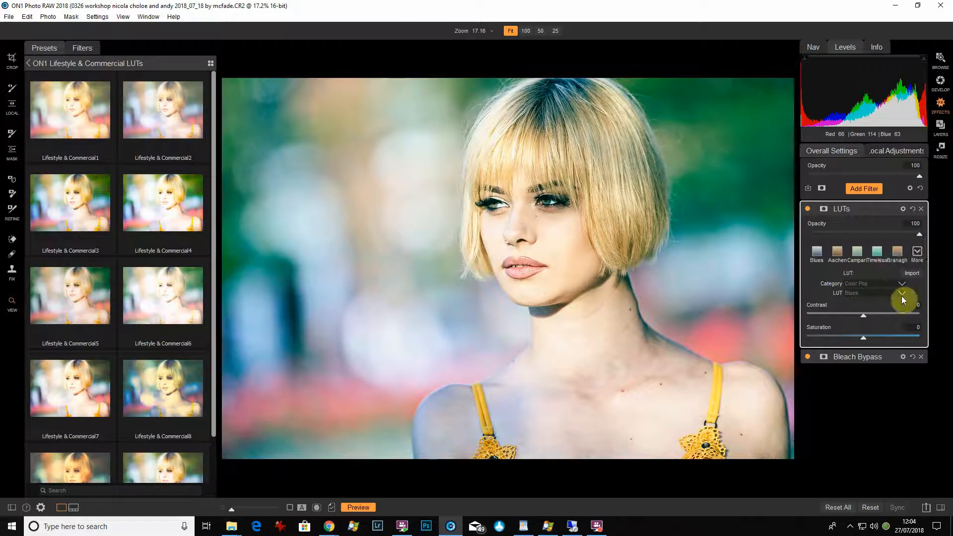
pyautogui.click(917, 255)
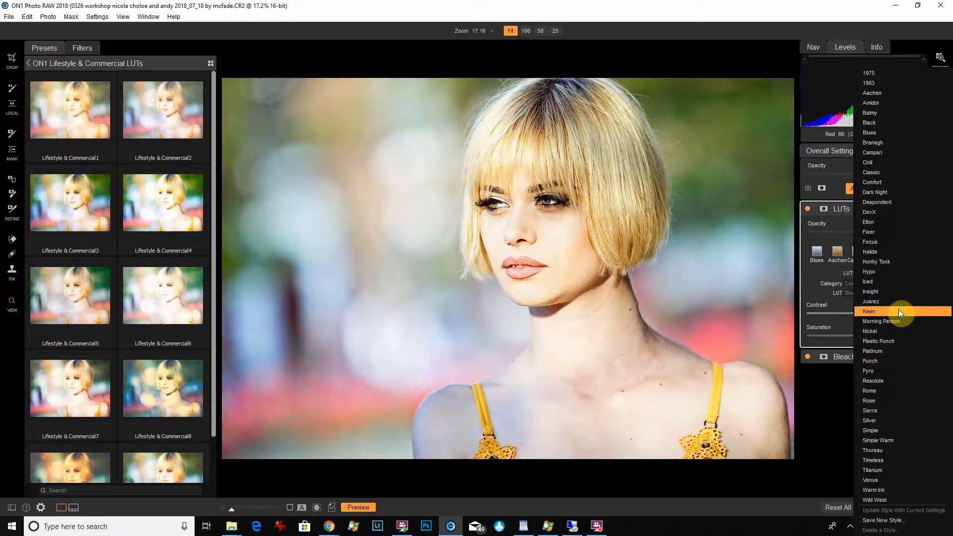
pyautogui.click(891, 262)
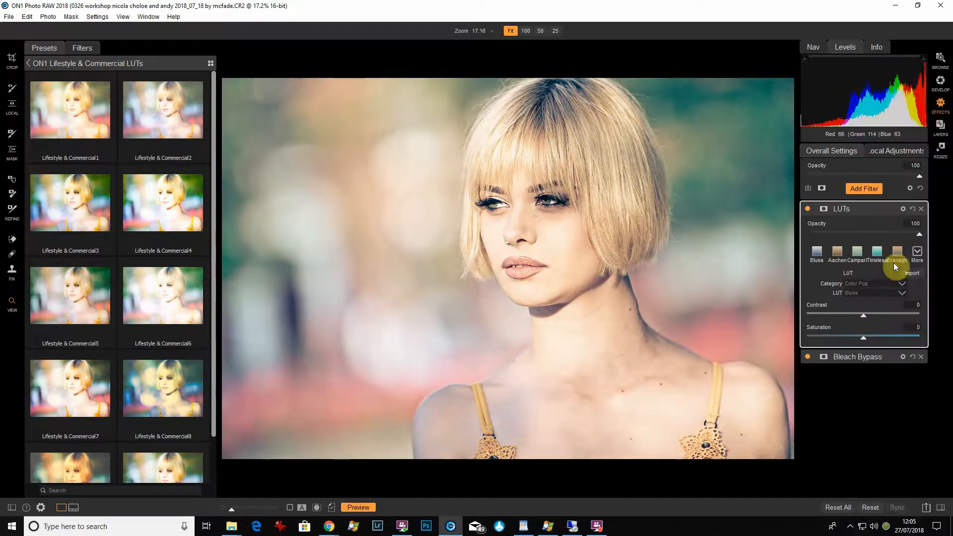
pyautogui.moveTo(863, 338)
pyautogui.mouseDown()
pyautogui.moveTo(808, 336)
pyautogui.moveTo(889, 333)
pyautogui.moveTo(860, 337)
pyautogui.moveTo(884, 336)
pyautogui.moveTo(821, 320)
pyautogui.moveTo(930, 320)
pyautogui.moveTo(824, 326)
pyautogui.moveTo(905, 329)
pyautogui.moveTo(862, 329)
pyautogui.mouseUp()
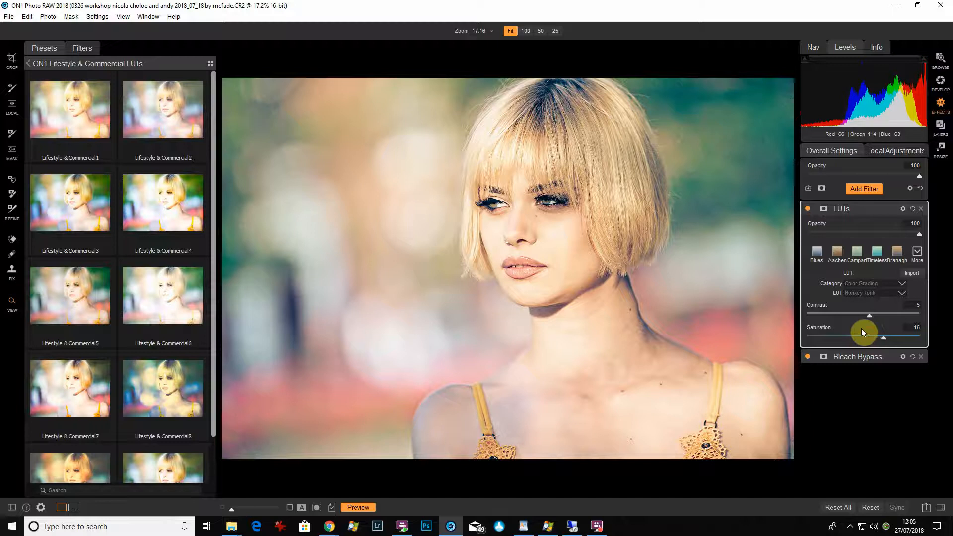
# Add a Textures filter using the Monochrome category and the Monochrome 06 texture.
pyautogui.click(865, 188)
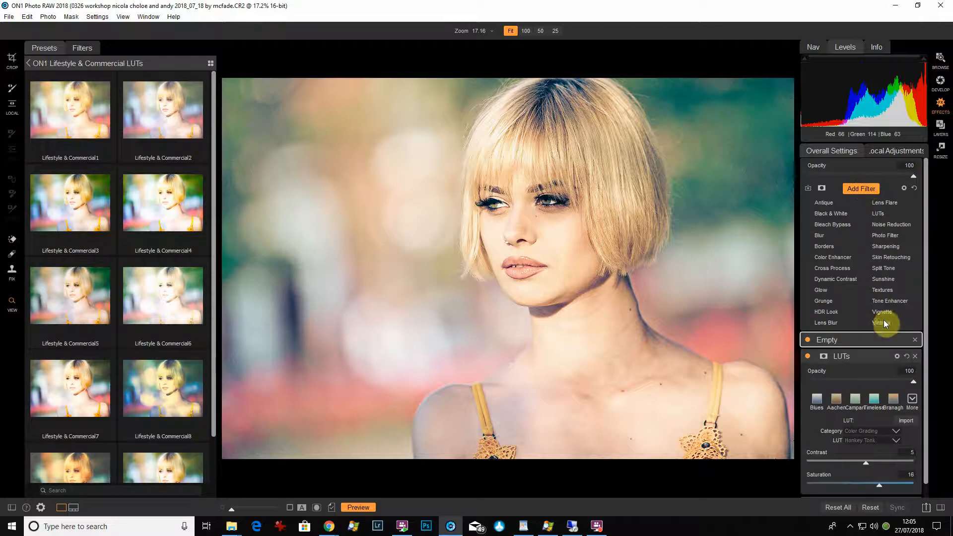
pyautogui.click(883, 290)
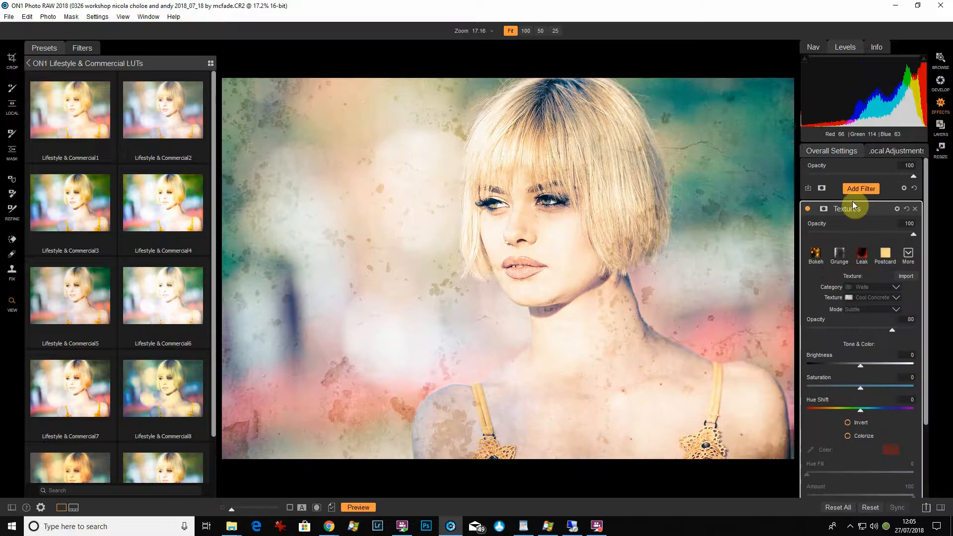
pyautogui.click(898, 288)
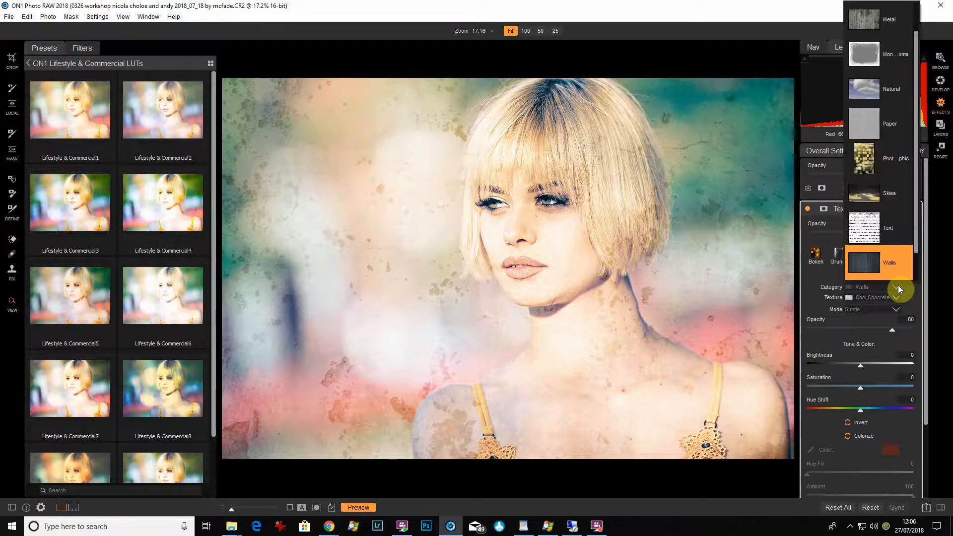
pyautogui.scroll(-1, 894, 179)
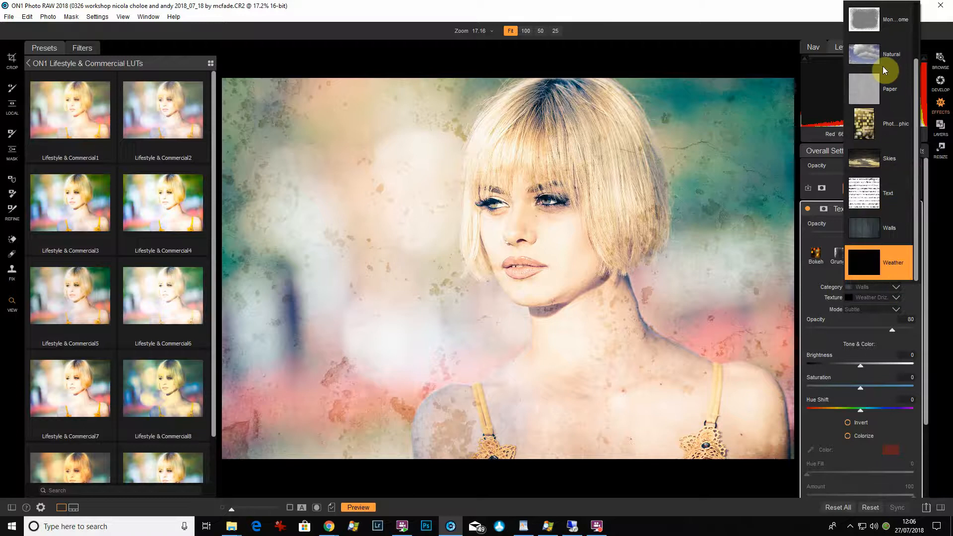
pyautogui.scroll(2, 916, 63)
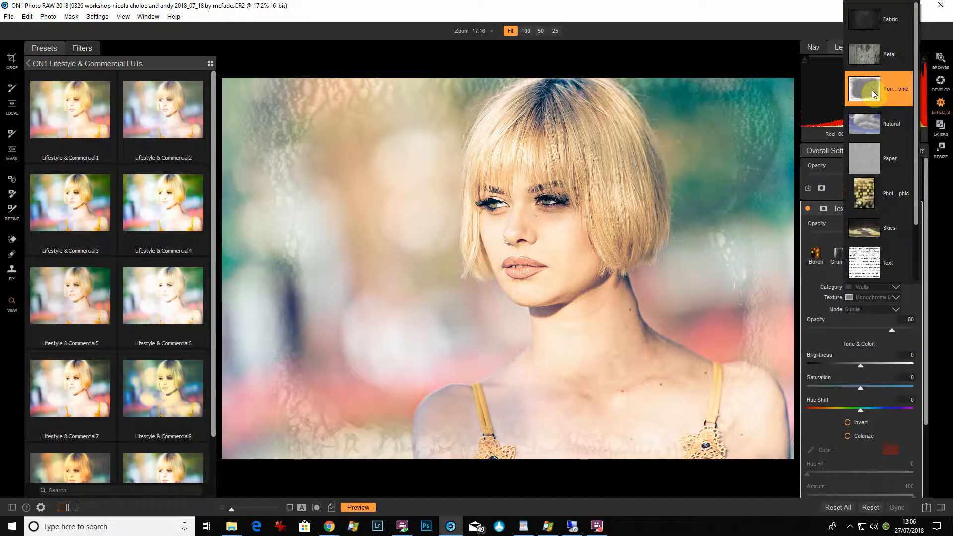
pyautogui.click(872, 91)
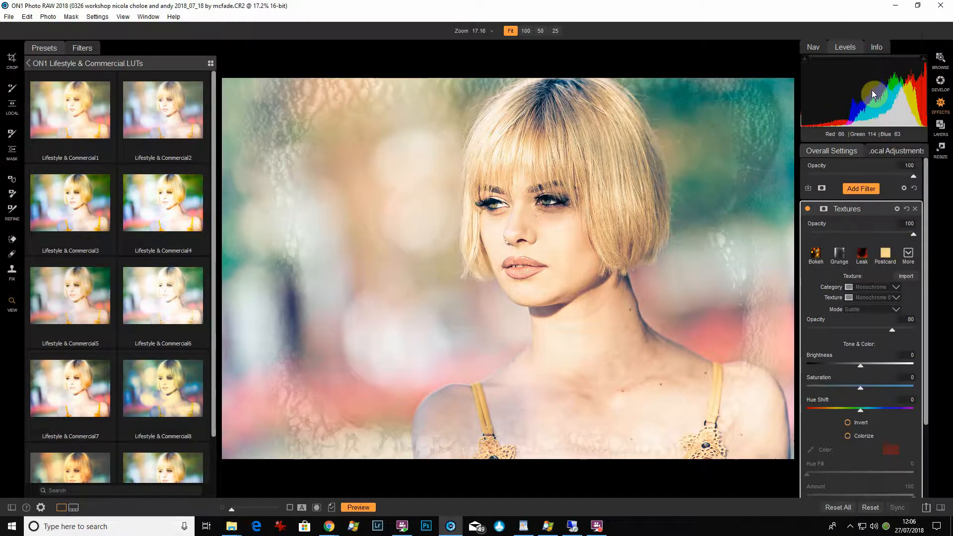
pyautogui.click(896, 298)
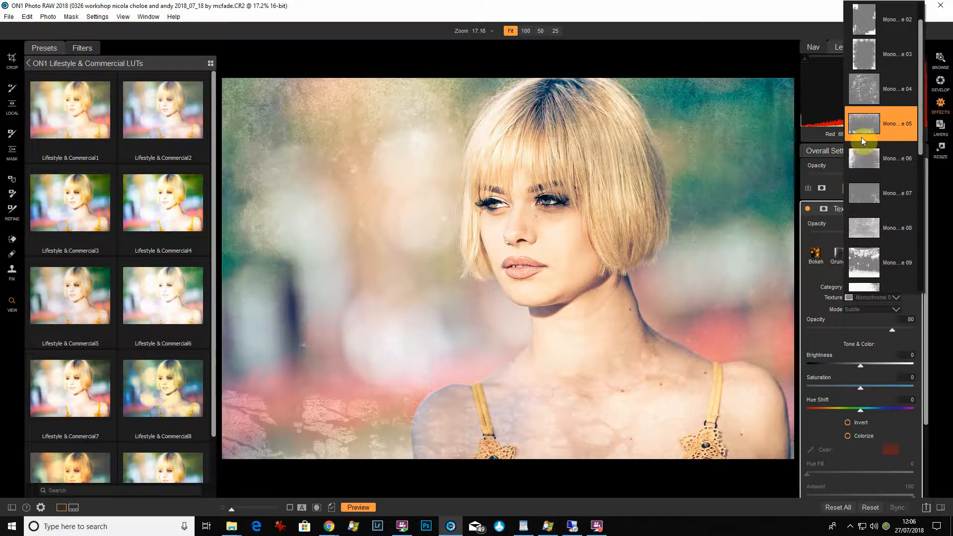
pyautogui.click(863, 151)
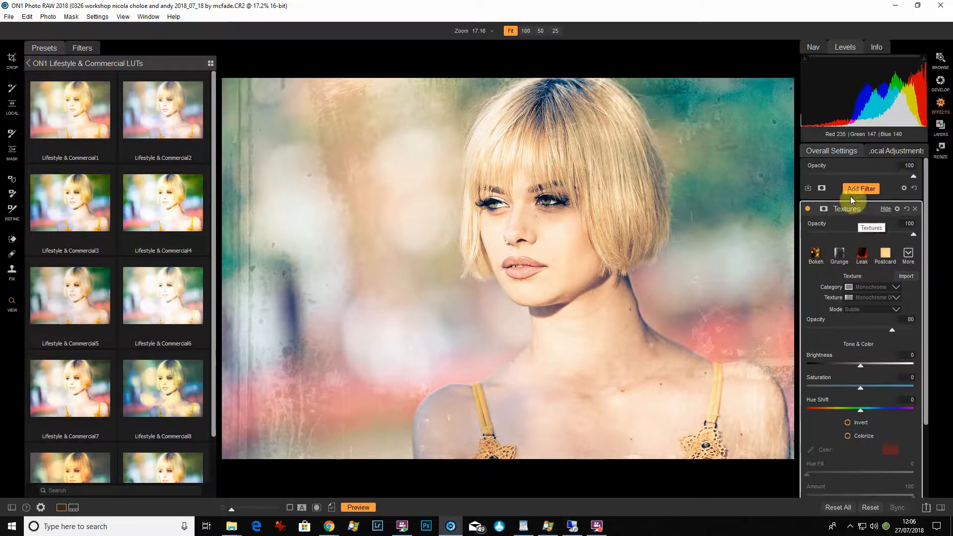
# Mask the Monochrome Textures filter by painting it out over the woman in Paint Out mode, and compare the filter off and on.
pyautogui.click(823, 209)
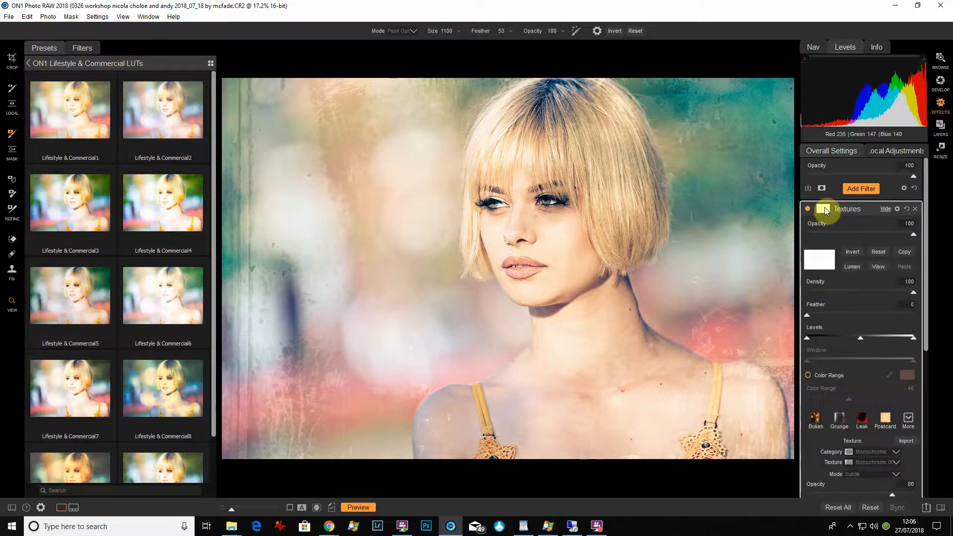
pyautogui.click(827, 210)
pyautogui.click(826, 210)
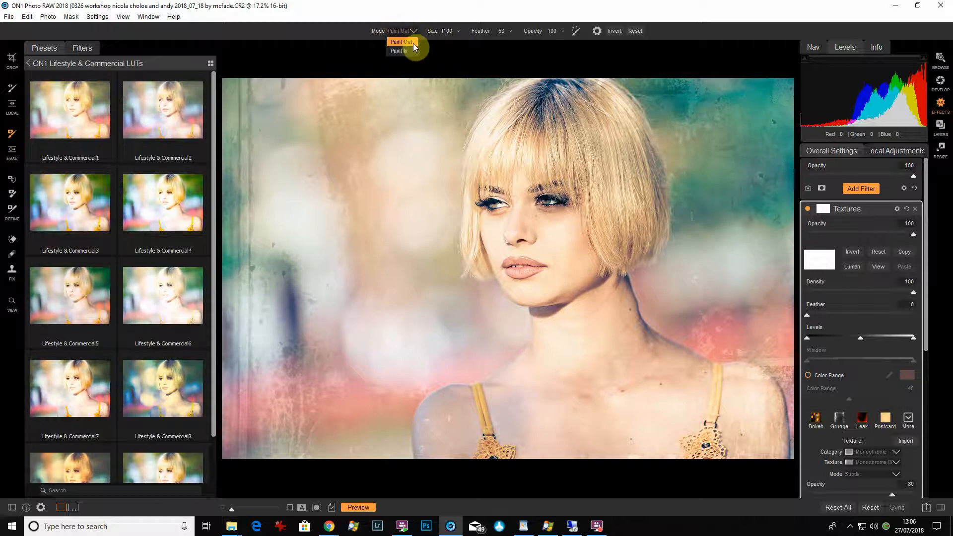
pyautogui.click(414, 43)
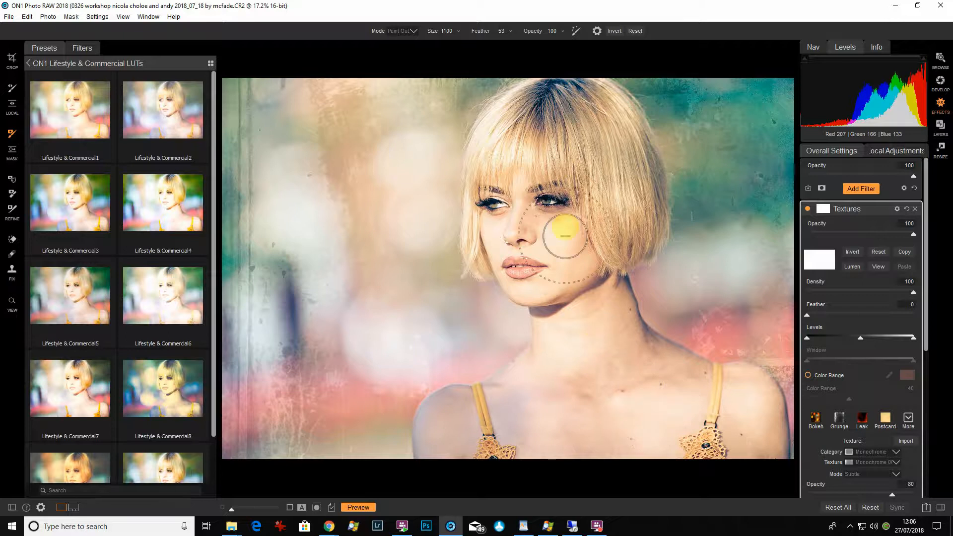
pyautogui.moveTo(565, 236)
pyautogui.mouseDown()
pyautogui.moveTo(566, 196)
pyautogui.moveTo(587, 181)
pyautogui.moveTo(589, 160)
pyautogui.moveTo(607, 156)
pyautogui.moveTo(608, 141)
pyautogui.moveTo(590, 148)
pyautogui.moveTo(595, 160)
pyautogui.moveTo(576, 191)
pyautogui.mouseUp()
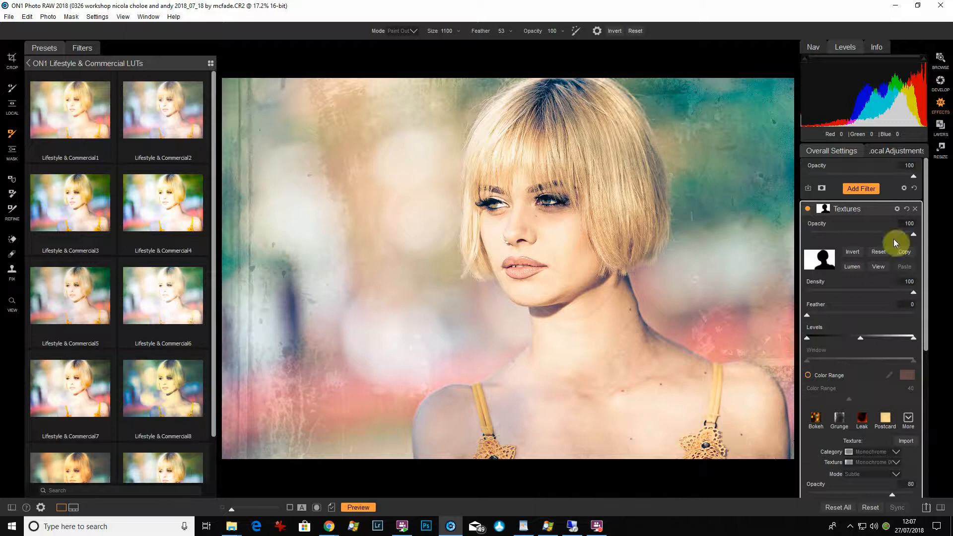
pyautogui.click(808, 209)
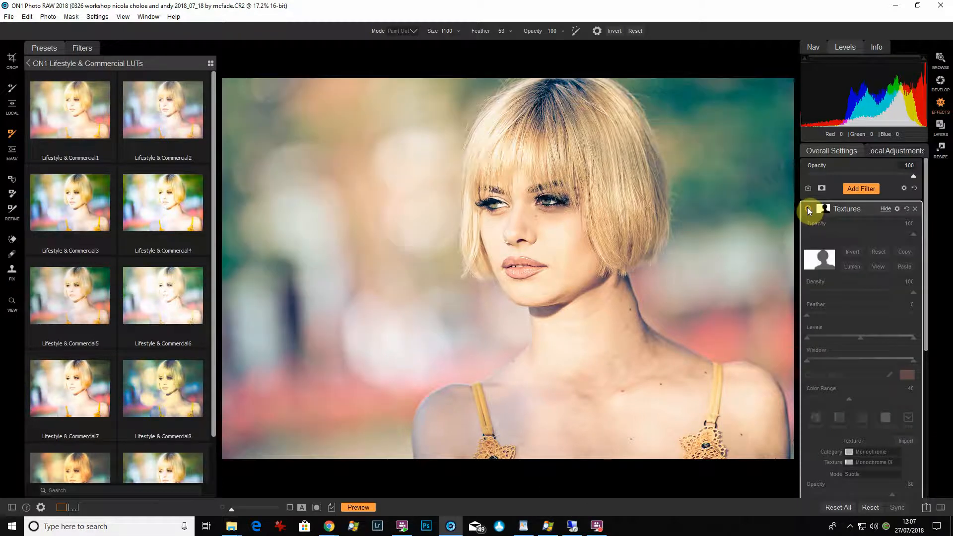
pyautogui.click(808, 209)
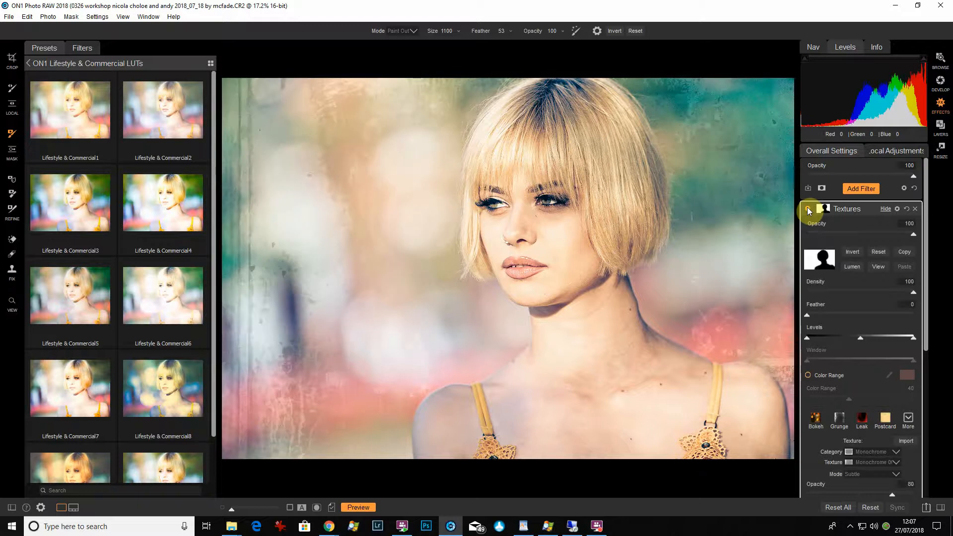
# Add a second Textures filter and set its category to Fabric.
pyautogui.click(868, 190)
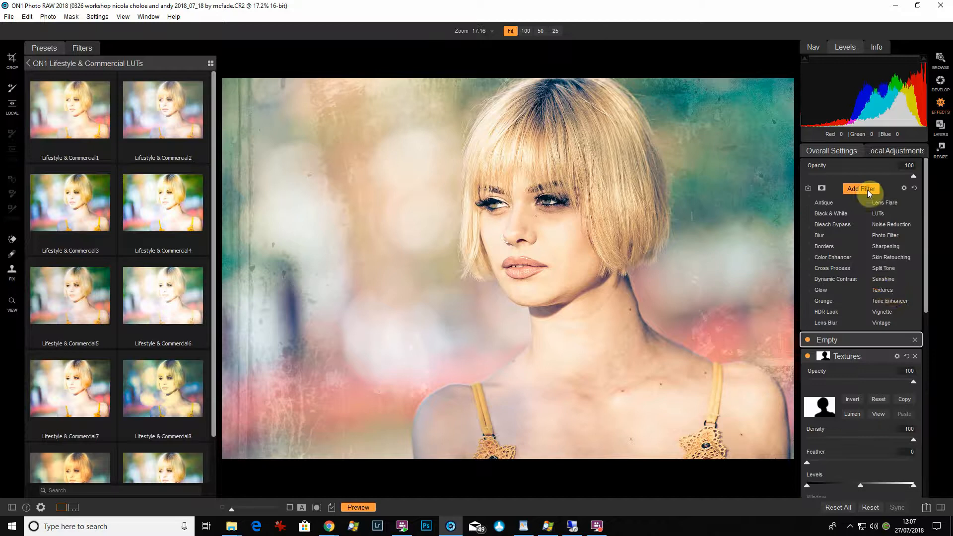
pyautogui.click(889, 292)
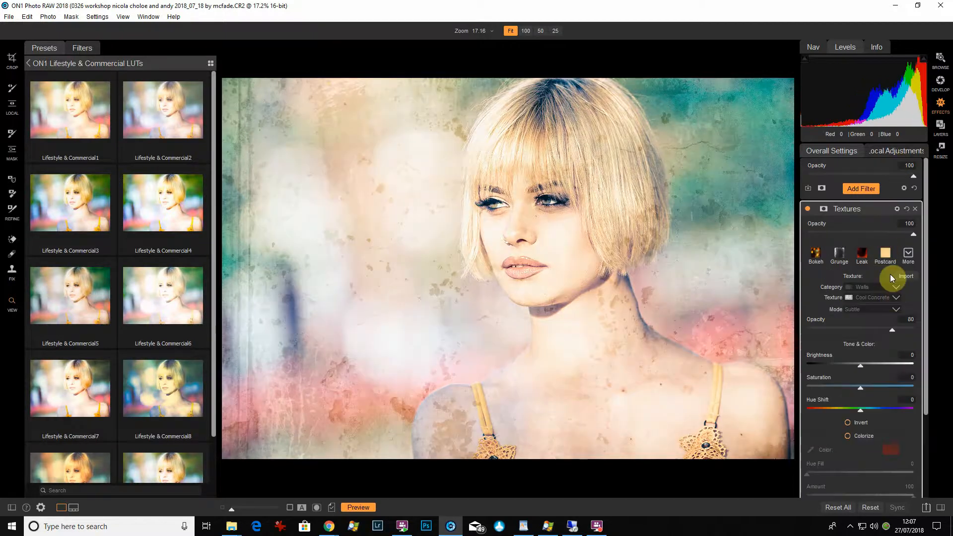
pyautogui.click(896, 288)
pyautogui.scroll(-1, 895, 204)
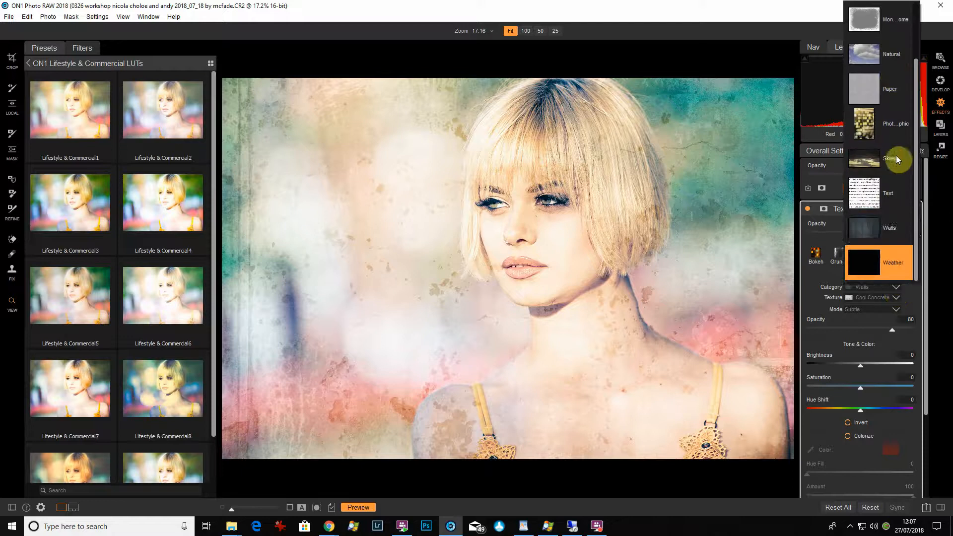
pyautogui.moveTo(916, 111); pyautogui.dragTo(917, 87)
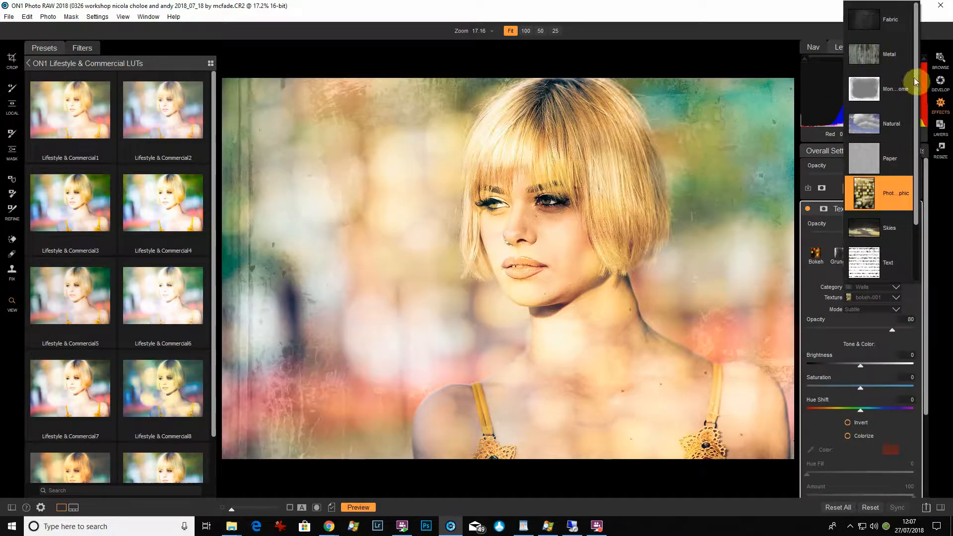
pyautogui.click(879, 21)
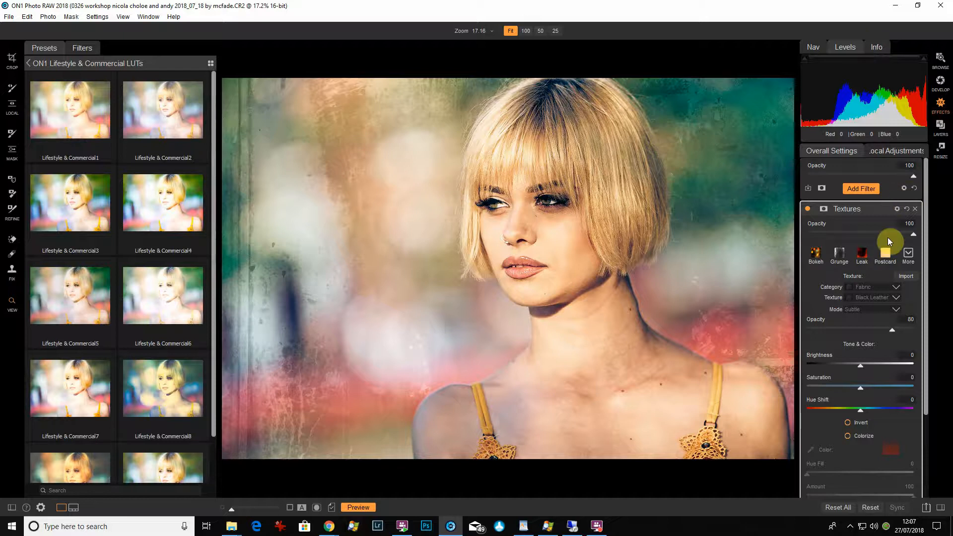
# Choose the Brocade Cool texture for the new filter and preview its blending modes, keeping Subtle.
pyautogui.click(895, 297)
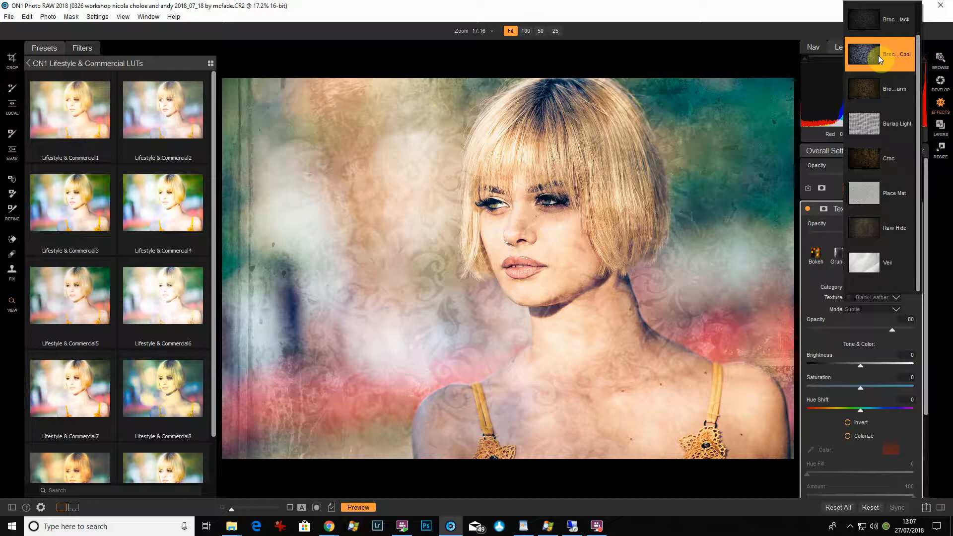
pyautogui.scroll(1, 878, 56)
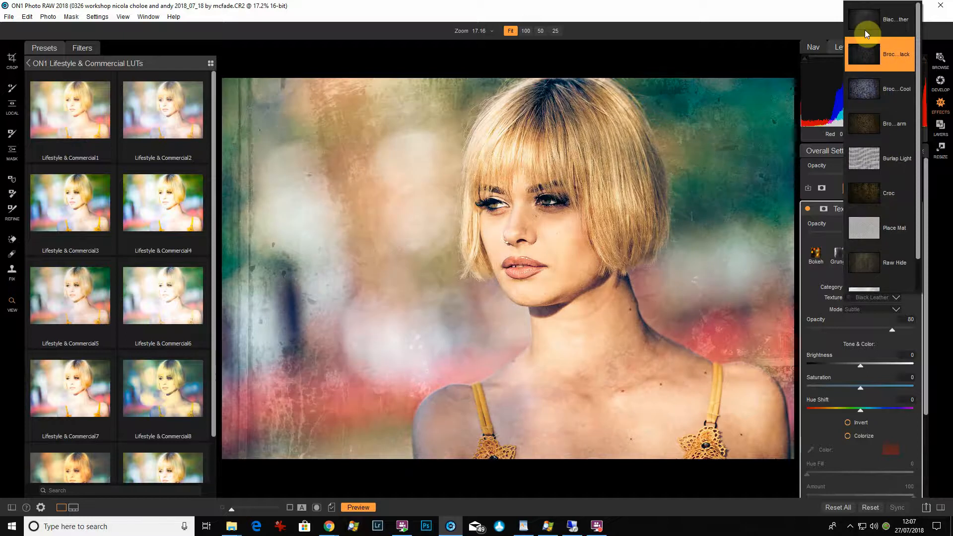
pyautogui.click(872, 87)
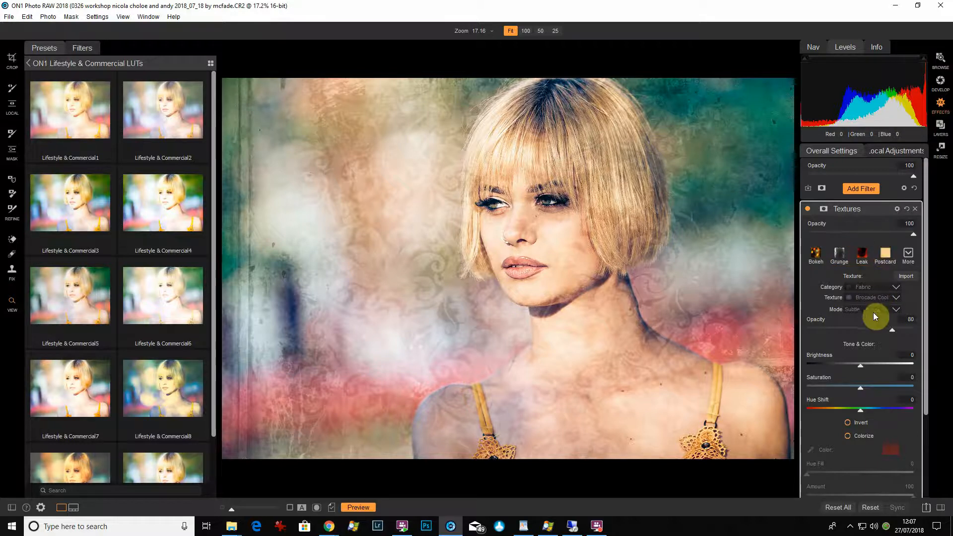
pyautogui.click(859, 310)
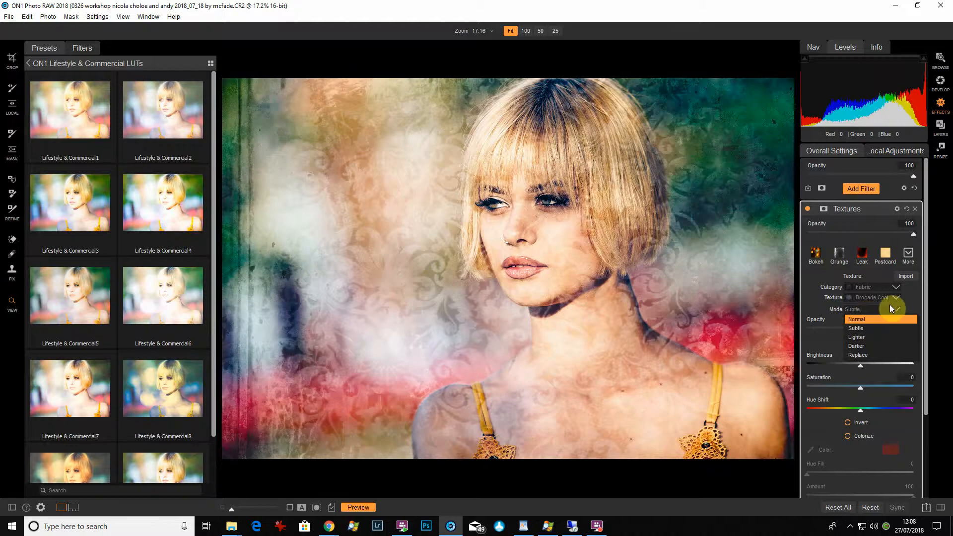
pyautogui.click(896, 309)
pyautogui.click(897, 309)
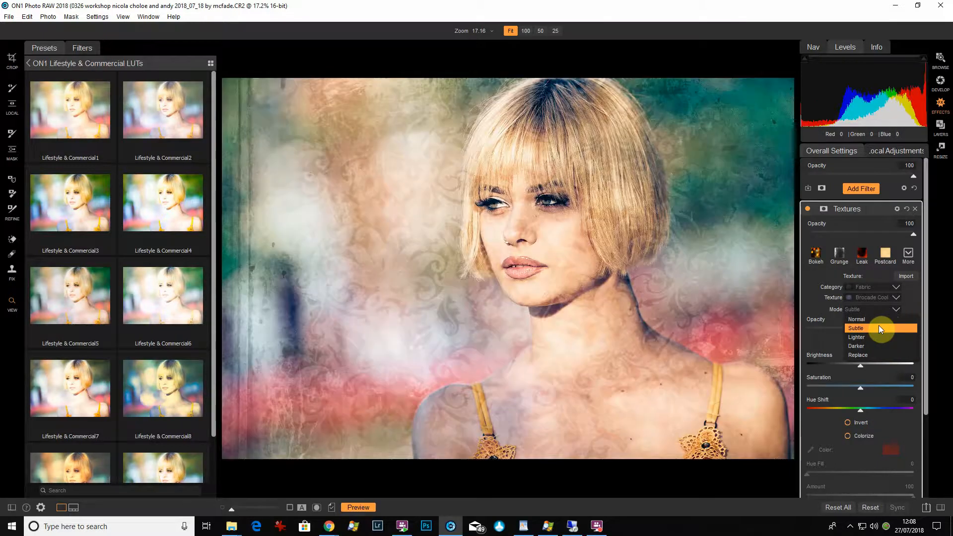
pyautogui.click(879, 328)
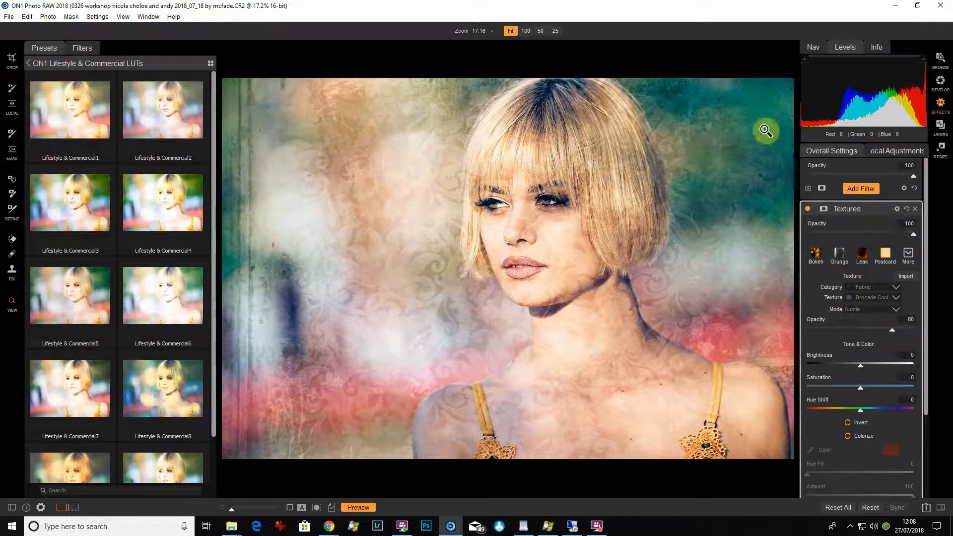
# Create a luminosity mask for the Brocade Cool Textures filter and invert it.
pyautogui.click(824, 209)
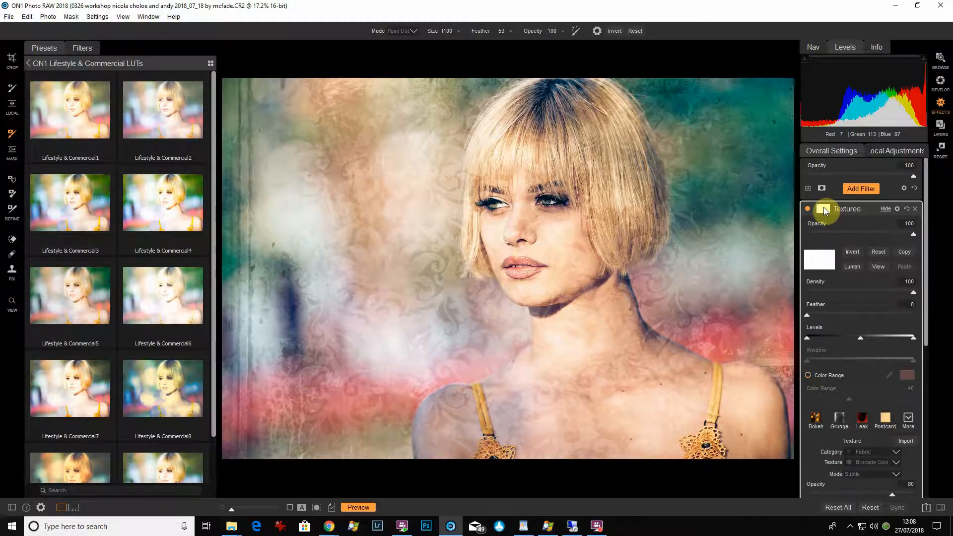
pyautogui.click(852, 267)
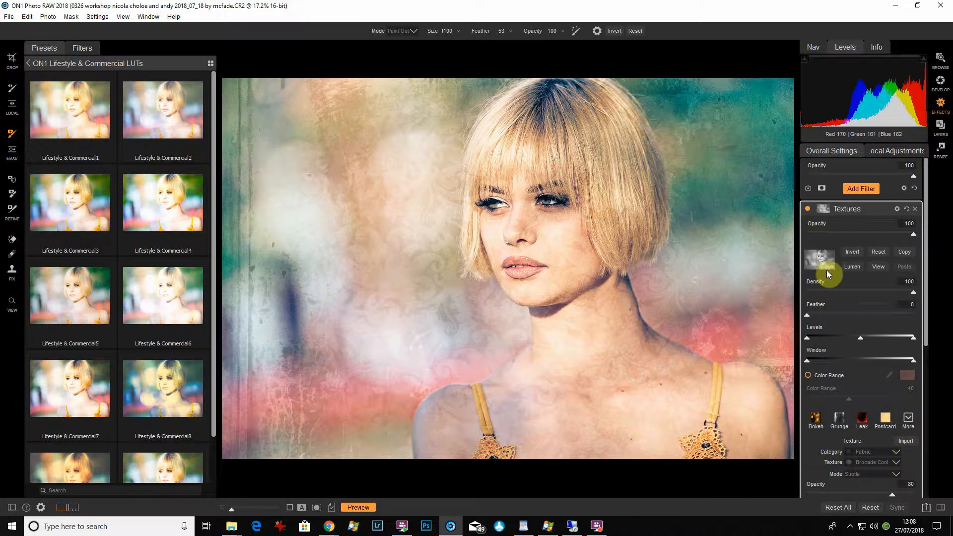
pyautogui.click(853, 256)
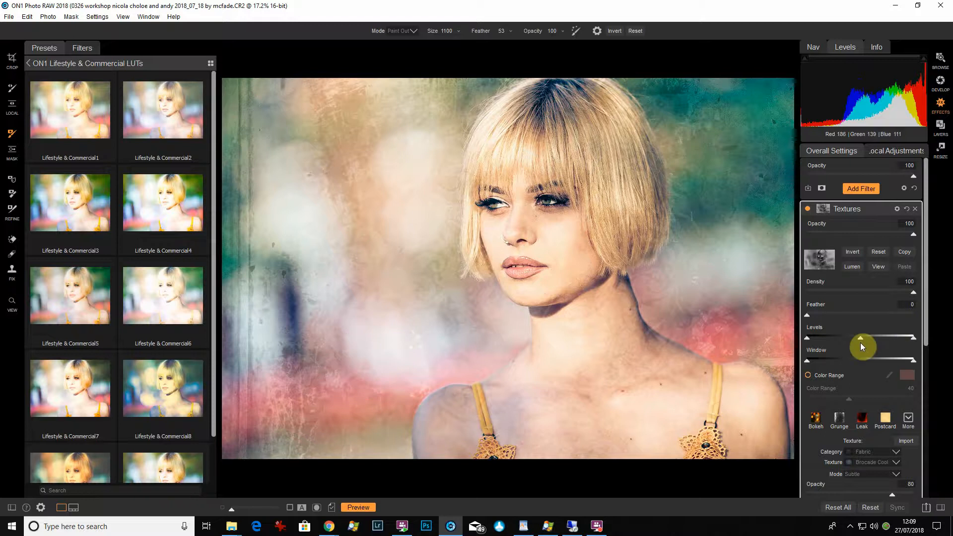
# Keep the Brocade Cool texture in Subtle mode and paint it out over the woman on the filter's mask.
pyautogui.scroll(-1, 880, 426)
pyautogui.click(877, 442)
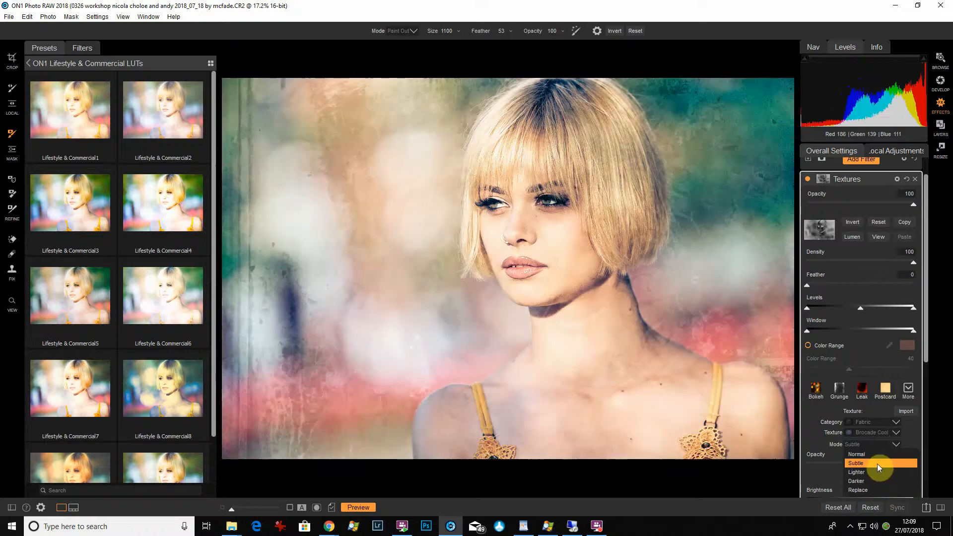
pyautogui.click(877, 463)
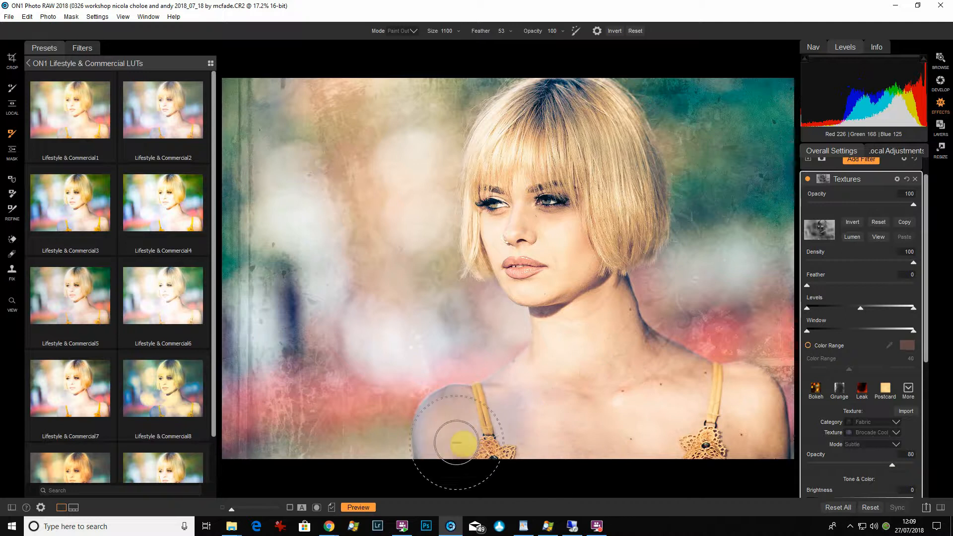
pyautogui.moveTo(709, 407)
pyautogui.mouseDown()
pyautogui.moveTo(745, 478)
pyautogui.moveTo(732, 405)
pyautogui.moveTo(747, 475)
pyautogui.moveTo(599, 359)
pyautogui.moveTo(504, 439)
pyautogui.moveTo(527, 443)
pyautogui.mouseUp()
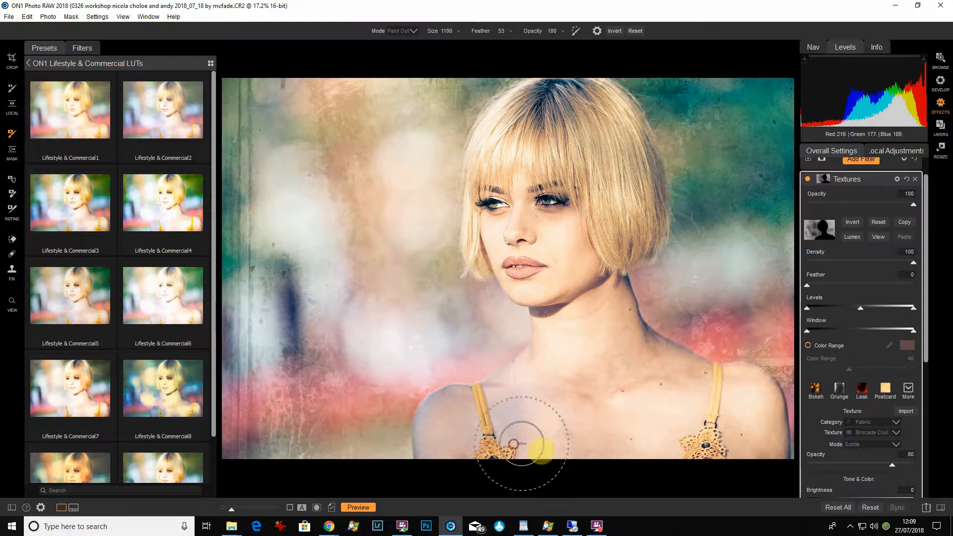
# Collapse the filter settings and switch off all four filters to view the portrait without effects.
pyautogui.click(868, 179)
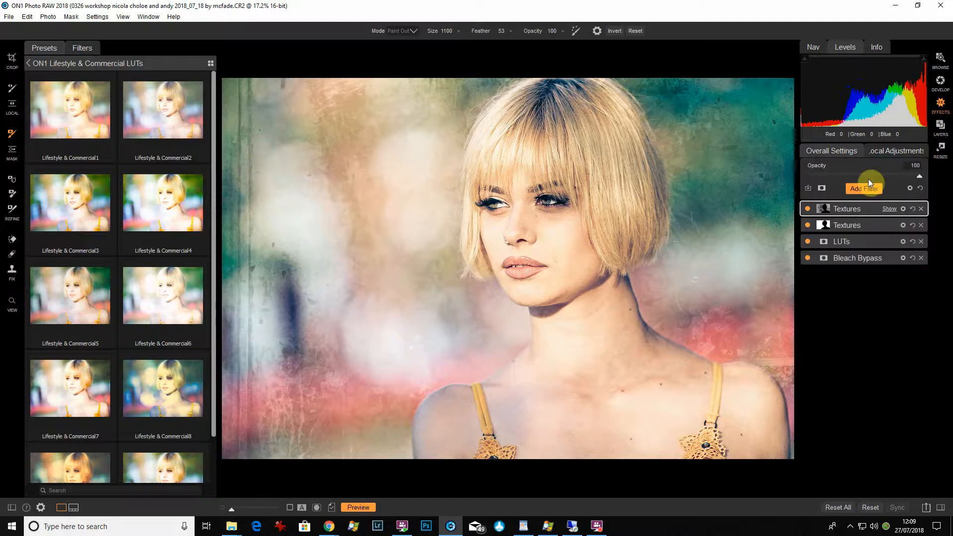
pyautogui.click(808, 258)
pyautogui.click(807, 241)
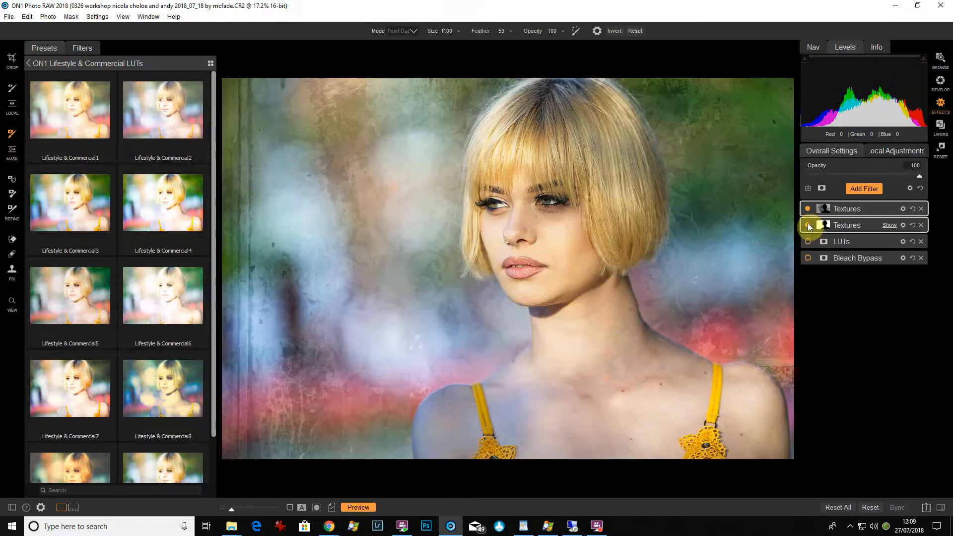
pyautogui.click(808, 208)
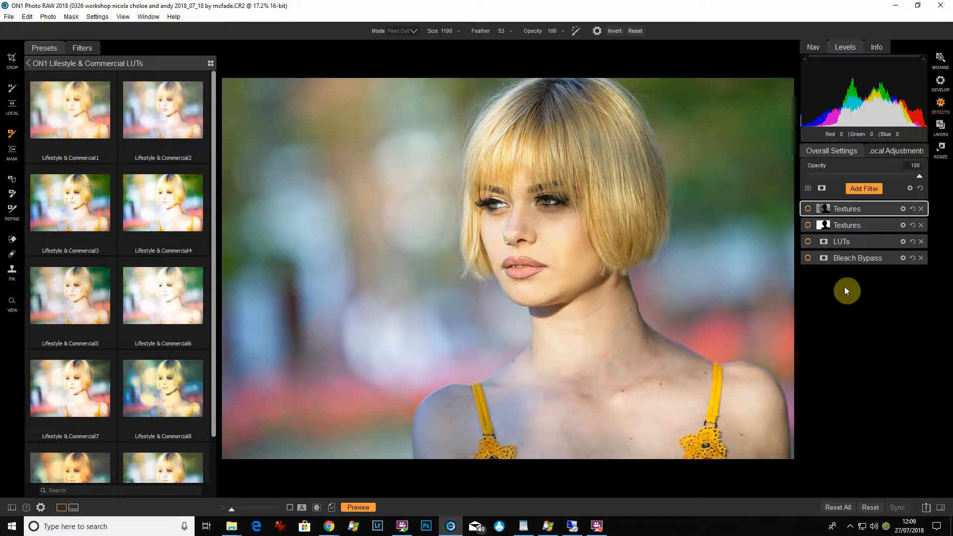
# Re-enable the filters one by one, from Bleach Bypass through LUTs to both Textures filters, comparing what each contributes.
pyautogui.click(807, 258)
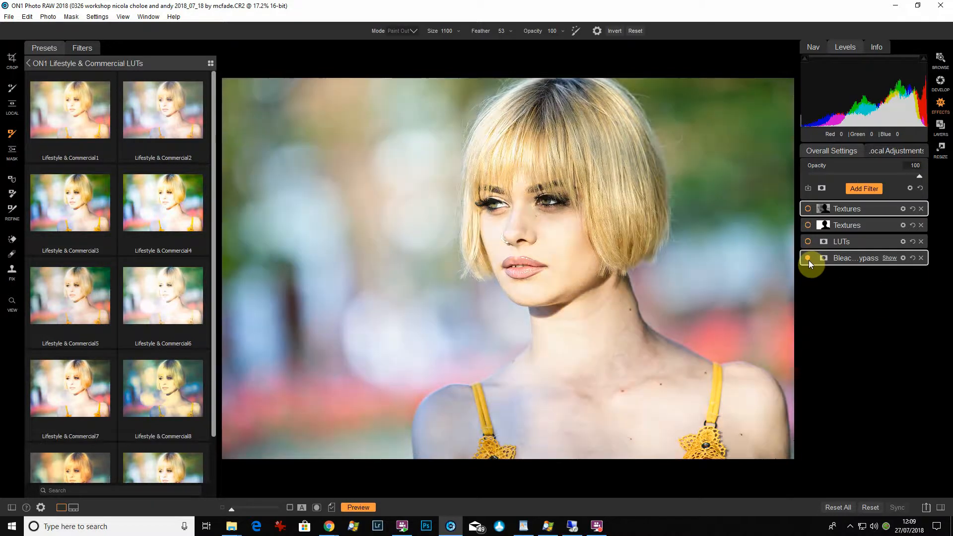
pyautogui.click(808, 242)
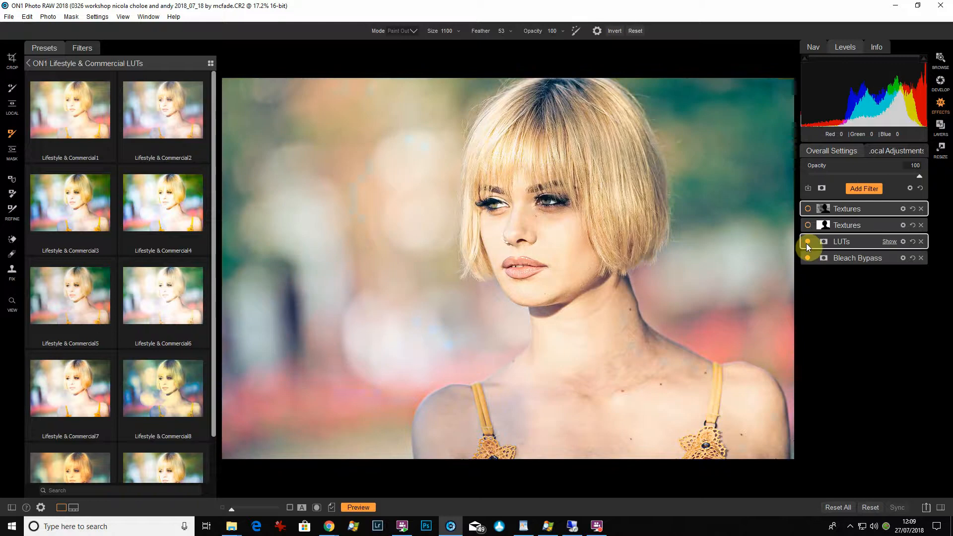
pyautogui.click(808, 226)
pyautogui.click(807, 226)
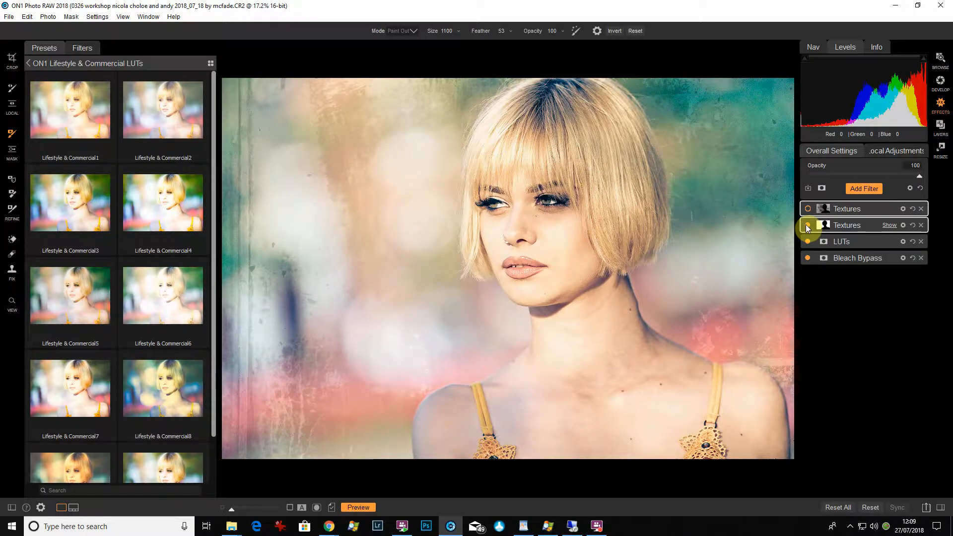
pyautogui.click(808, 212)
pyautogui.click(808, 208)
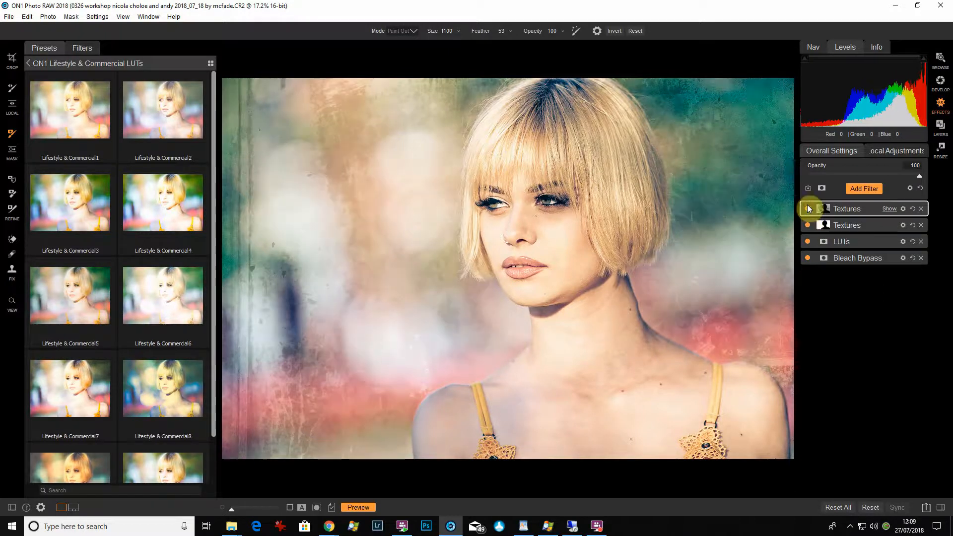